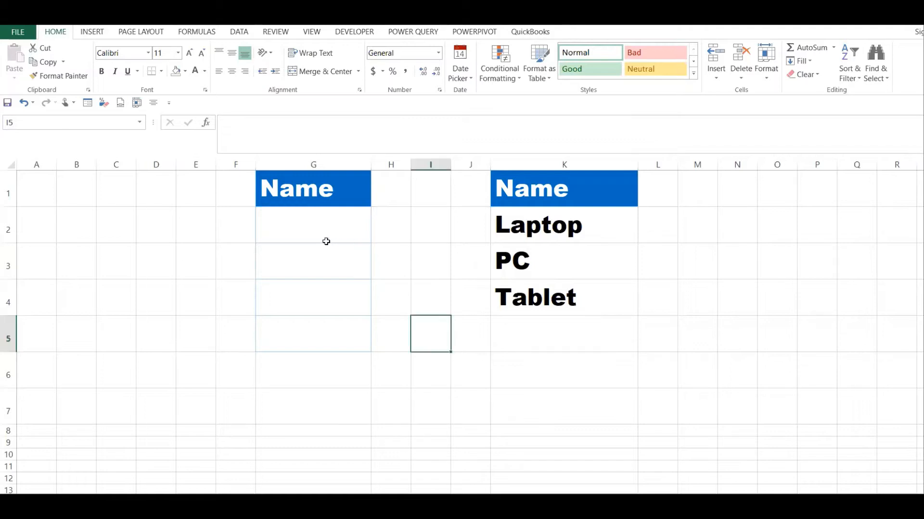
pyautogui.click(330, 233)
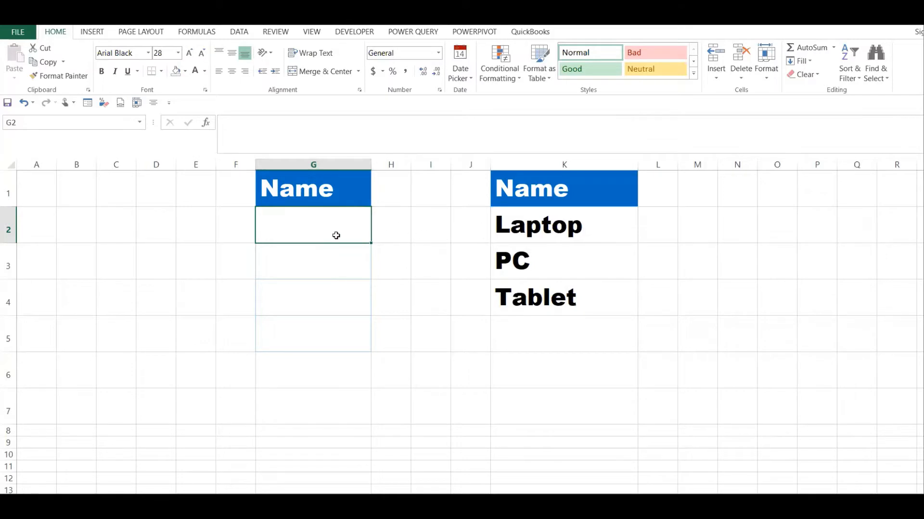
pyautogui.click(572, 236)
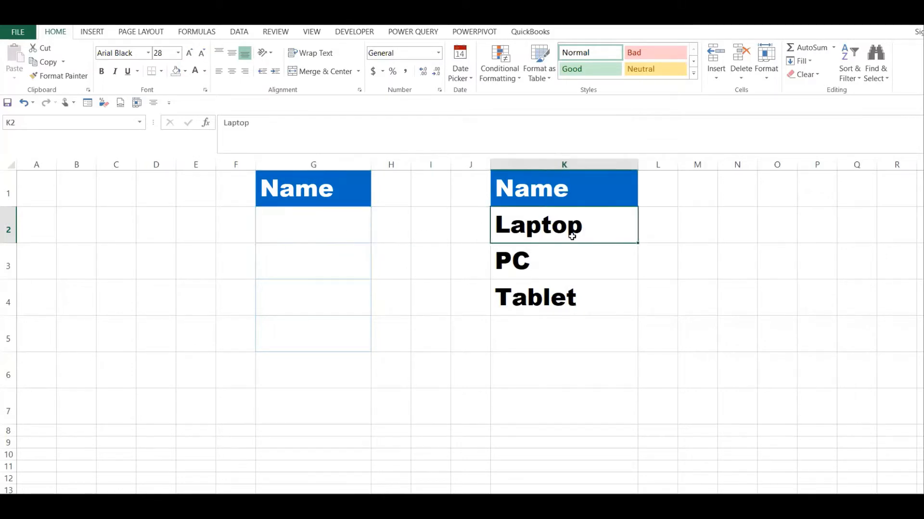
pyautogui.moveTo(572, 236); pyautogui.dragTo(571, 293)
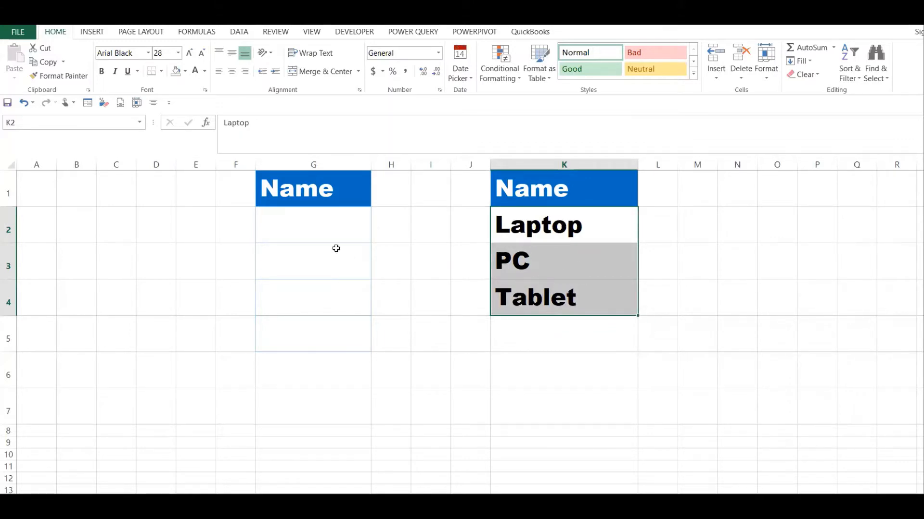
# - Start a data validation rule for cell G2 under the Name header and allow List values
pyautogui.click(348, 224)
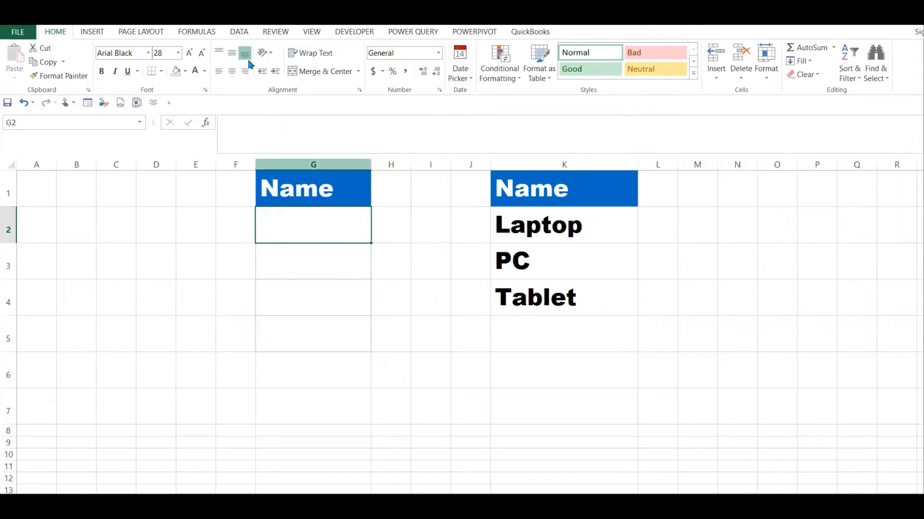
pyautogui.click(239, 31)
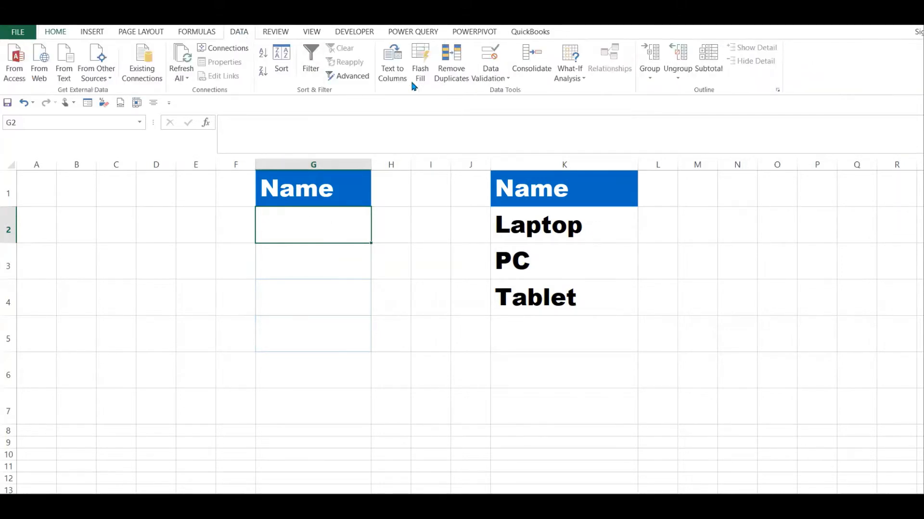
pyautogui.click(498, 78)
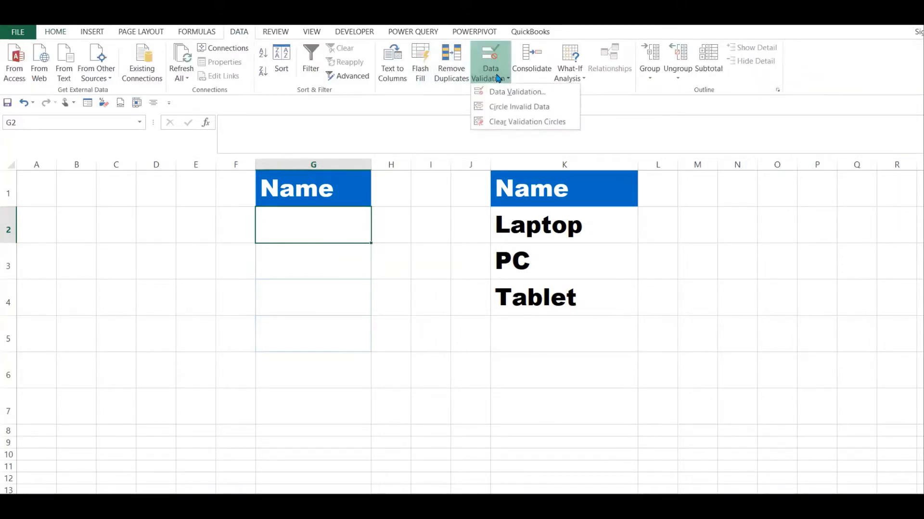
pyautogui.click(512, 96)
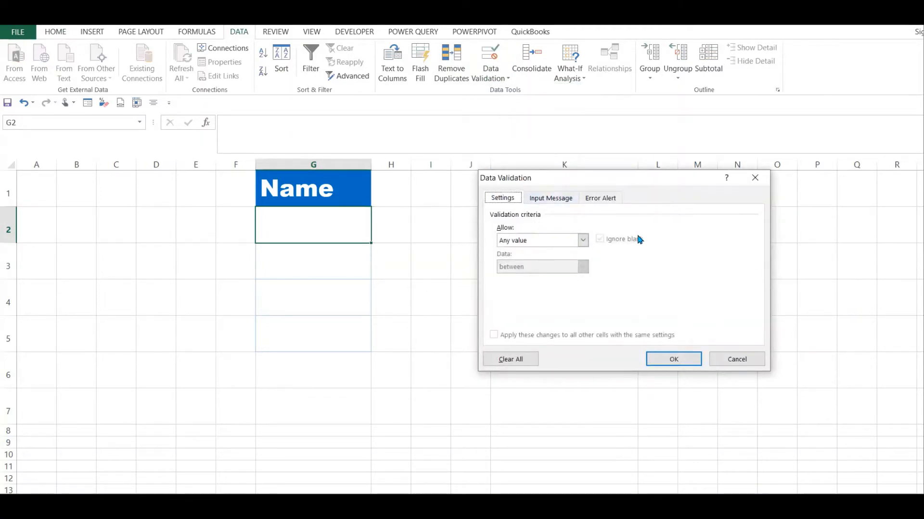
pyautogui.click(583, 241)
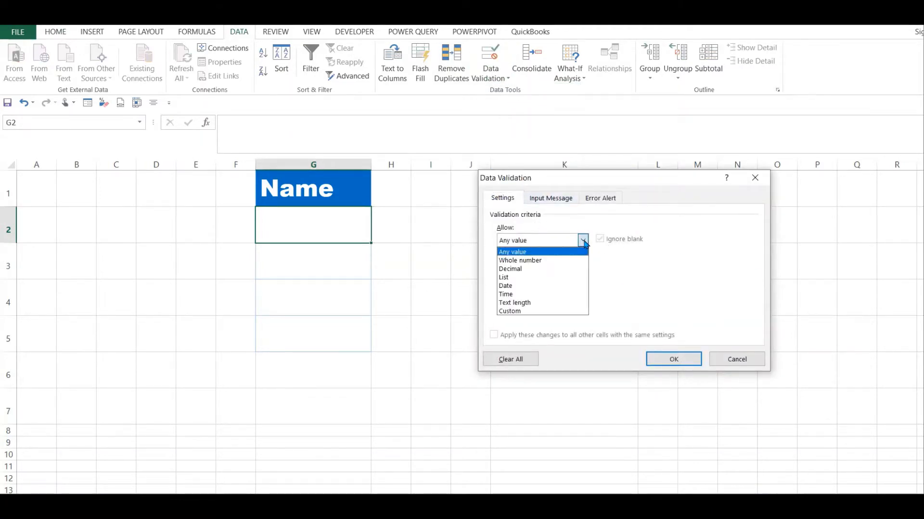
pyautogui.click(541, 278)
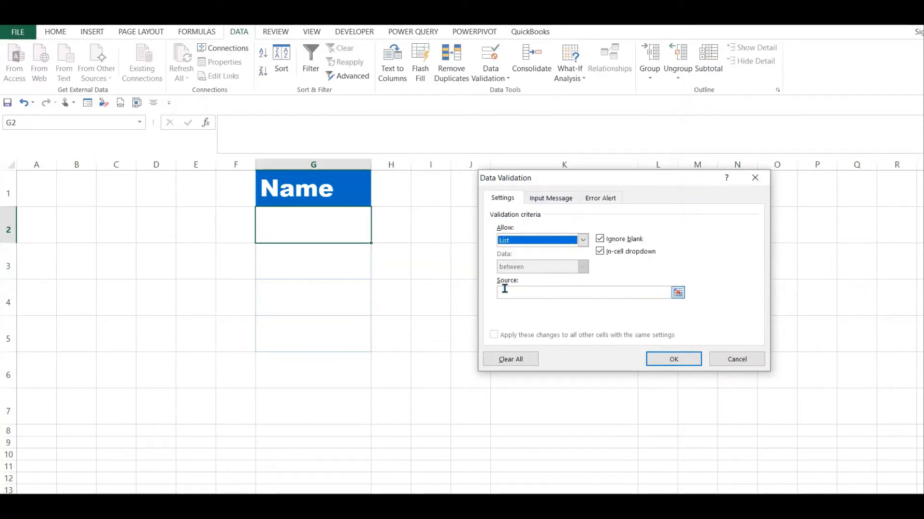
# - Set the validation list's source to cells K2:K4 and apply the rule
pyautogui.click(678, 293)
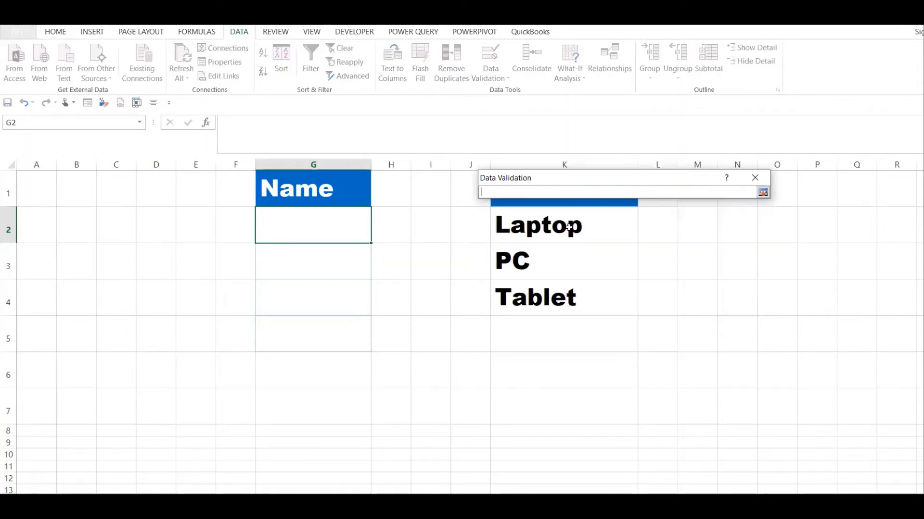
pyautogui.moveTo(569, 227); pyautogui.dragTo(579, 294)
pyautogui.click(764, 193)
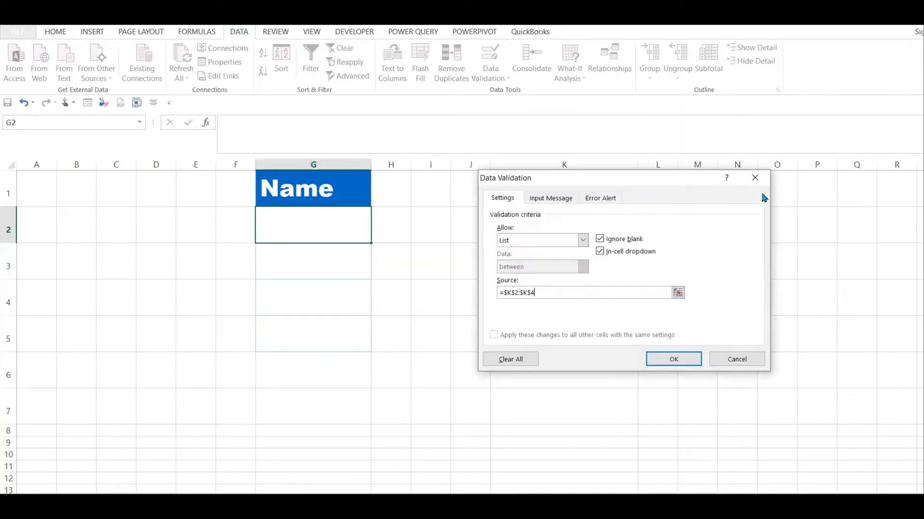
pyautogui.click(676, 361)
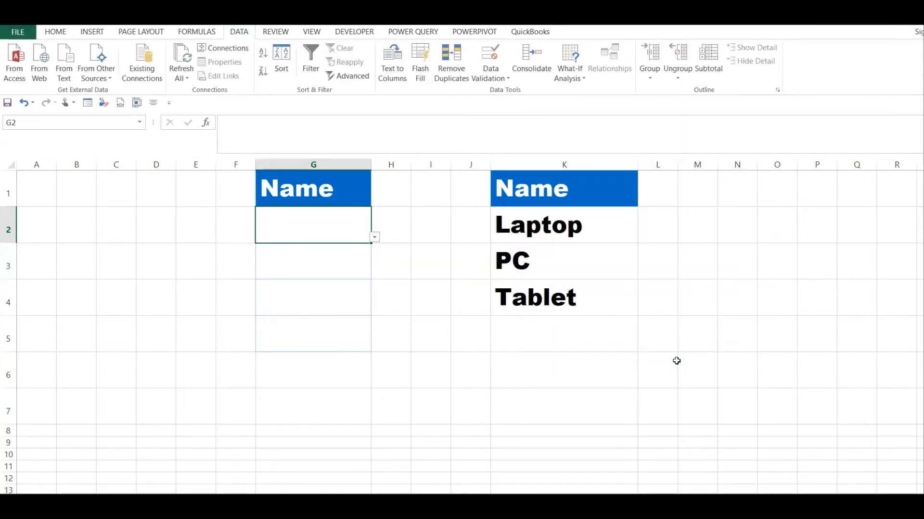
# - Choose Laptop from the drop-down list in G2 and copy that cell to G3:G4
pyautogui.click(375, 237)
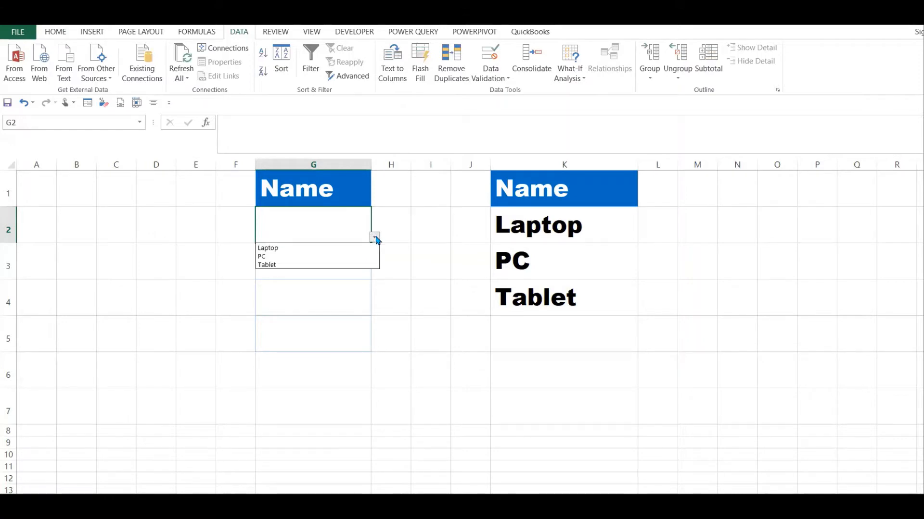
pyautogui.click(342, 249)
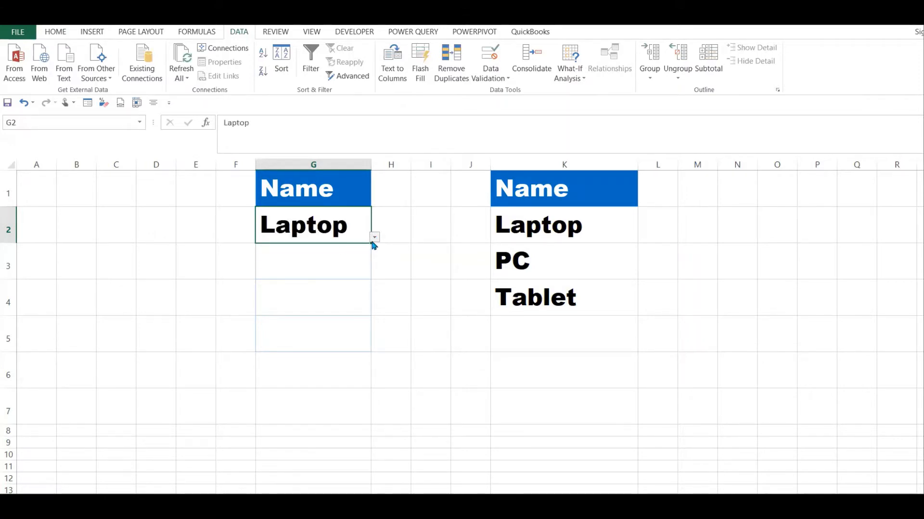
pyautogui.click(350, 266)
pyautogui.click(347, 238)
pyautogui.hotkey('ctrl', 'c')
pyautogui.moveTo(301, 255); pyautogui.dragTo(304, 312)
pyautogui.hotkey('ctrl', 'v')
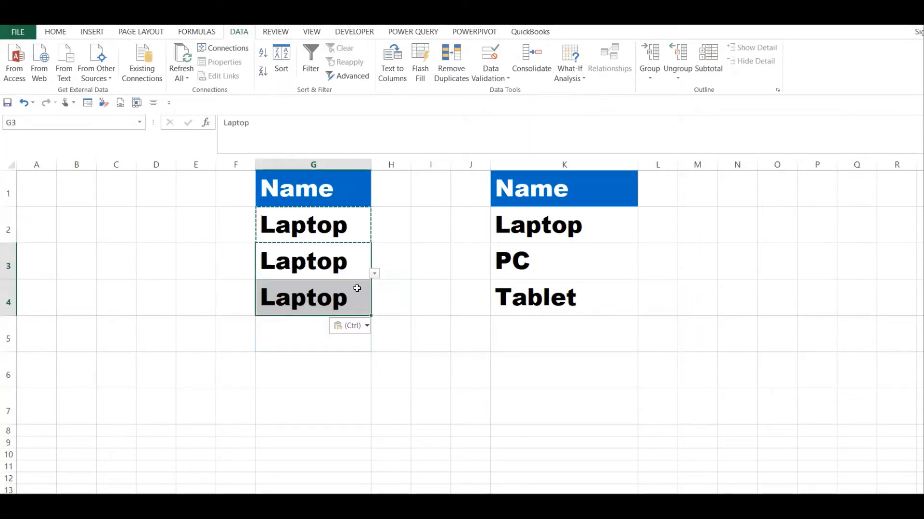
pyautogui.press('Escape')
pyautogui.click(391, 238)
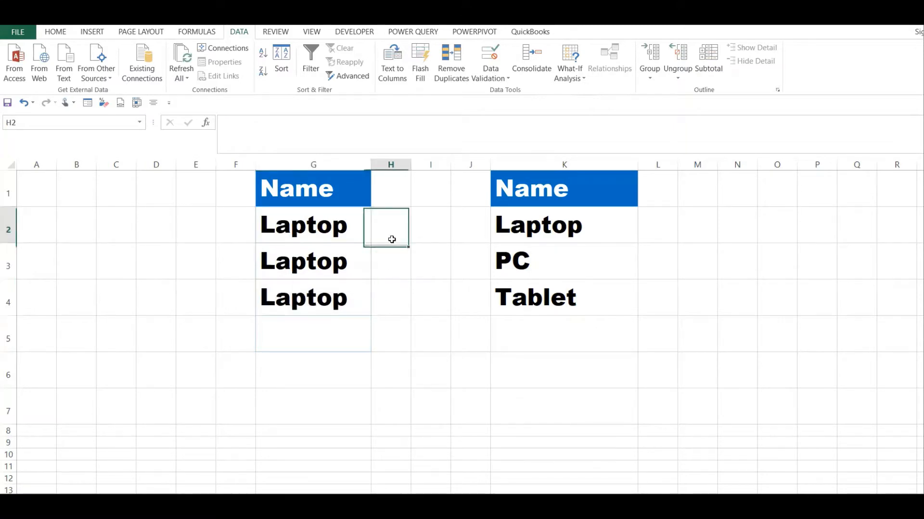
# - Use the drop-down lists to set G2 to PC, G3 to Tablet and G4 to PC
pyautogui.click(367, 233)
pyautogui.click(375, 238)
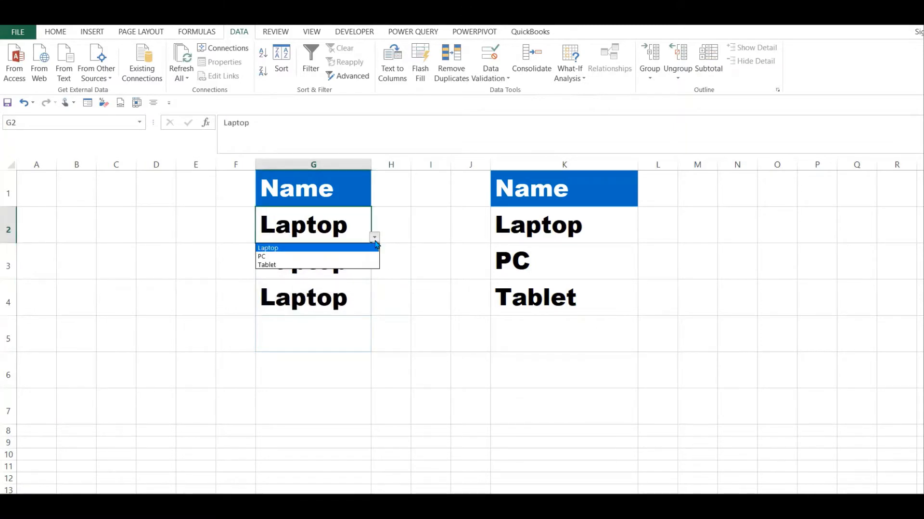
pyautogui.click(336, 256)
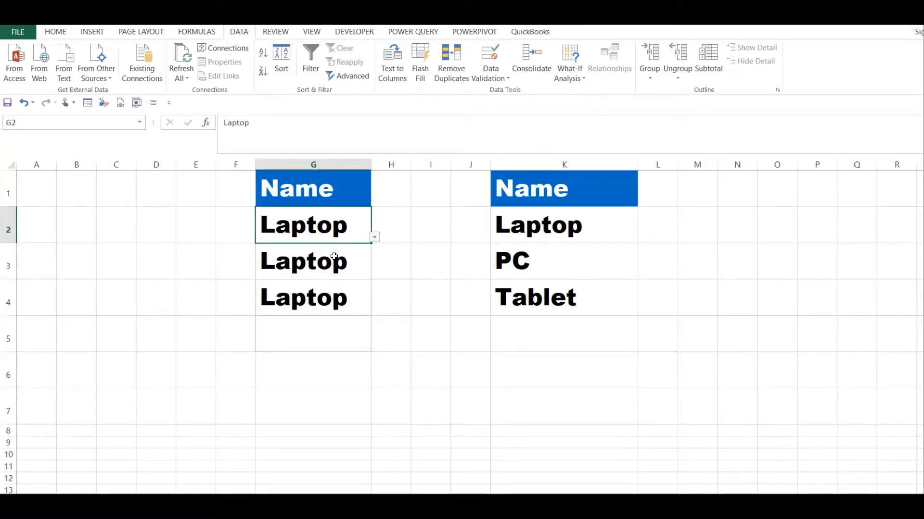
pyautogui.click(378, 264)
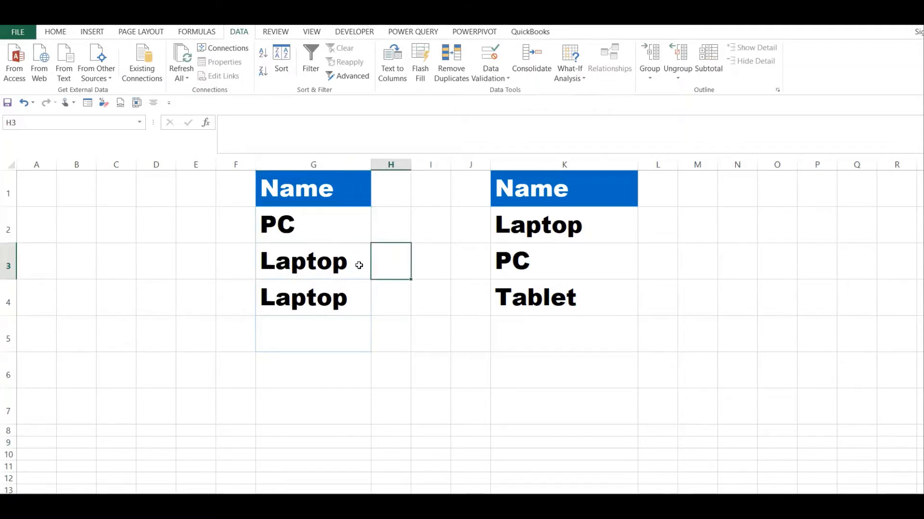
pyautogui.click(347, 264)
pyautogui.click(374, 275)
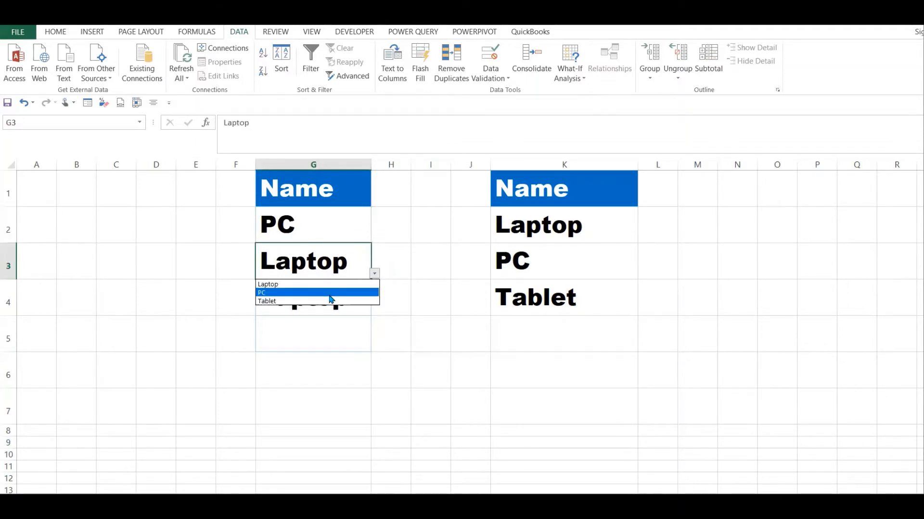
pyautogui.click(331, 302)
pyautogui.click(329, 308)
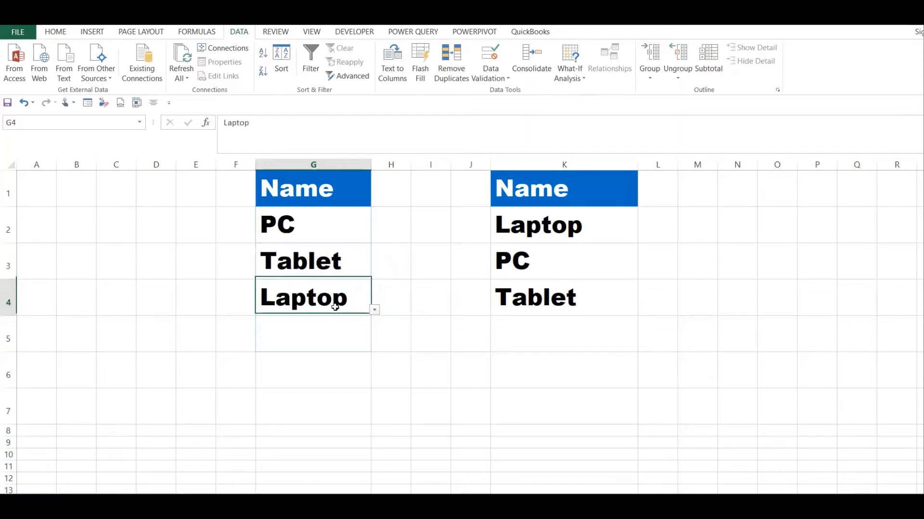
pyautogui.click(374, 310)
pyautogui.click(294, 327)
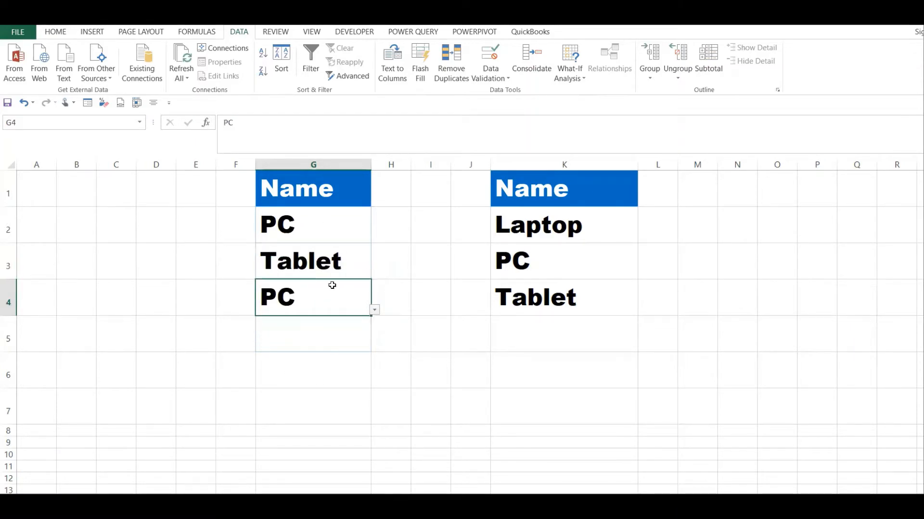
# - Clear the contents of cells G2:G4
pyautogui.moveTo(327, 230); pyautogui.dragTo(321, 292)
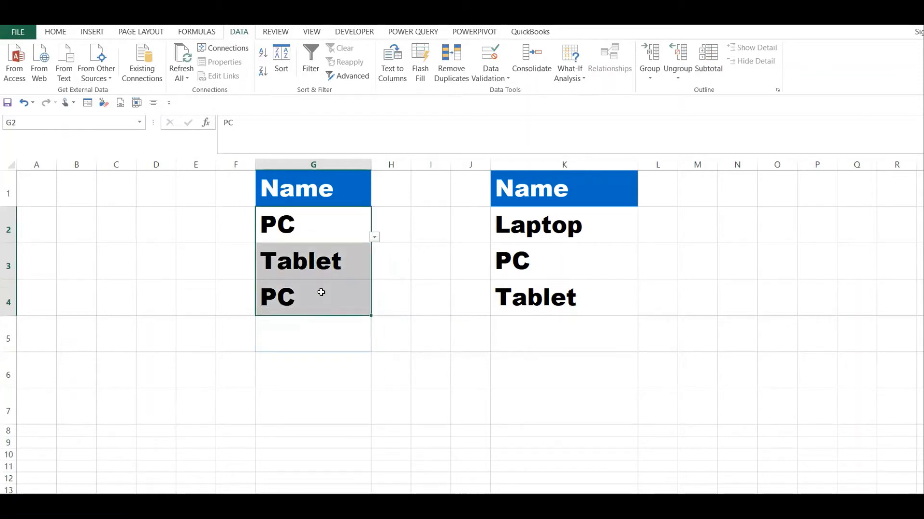
pyautogui.moveTo(557, 230); pyautogui.dragTo(586, 298)
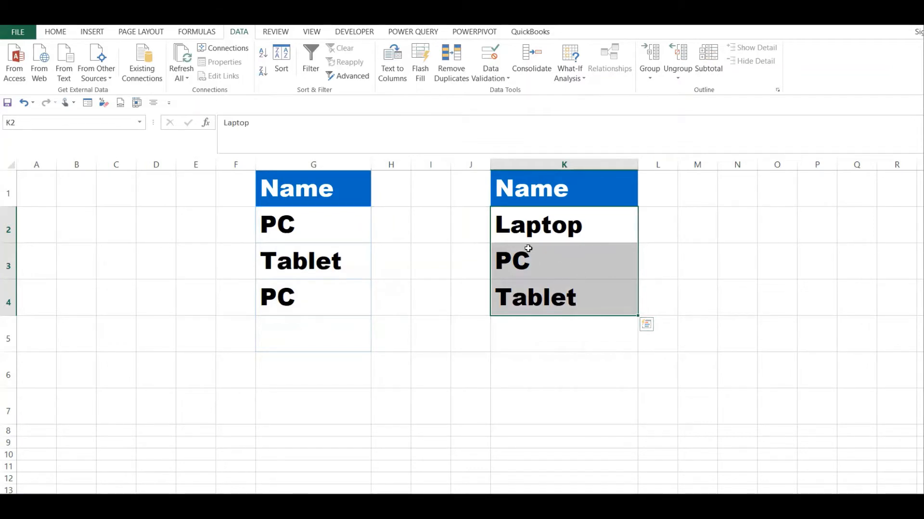
pyautogui.click(321, 230)
pyautogui.moveTo(315, 264); pyautogui.dragTo(313, 295)
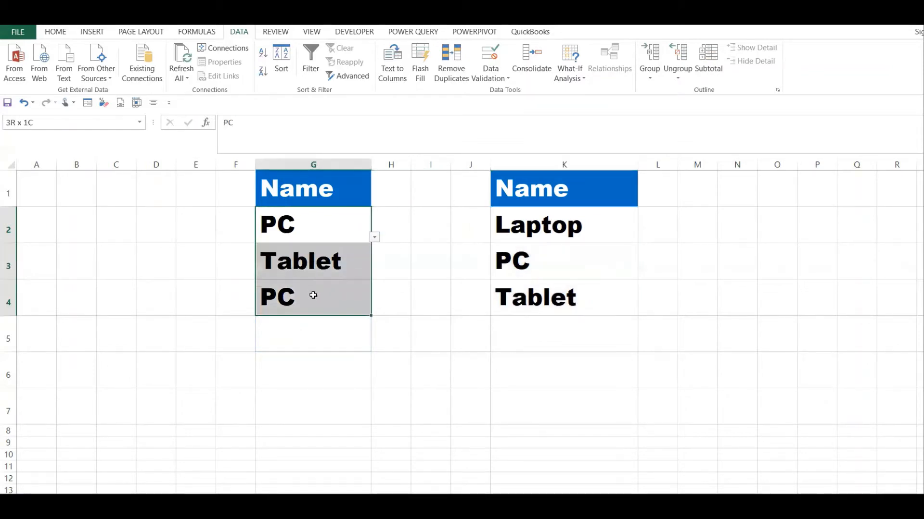
pyautogui.press('Delete')
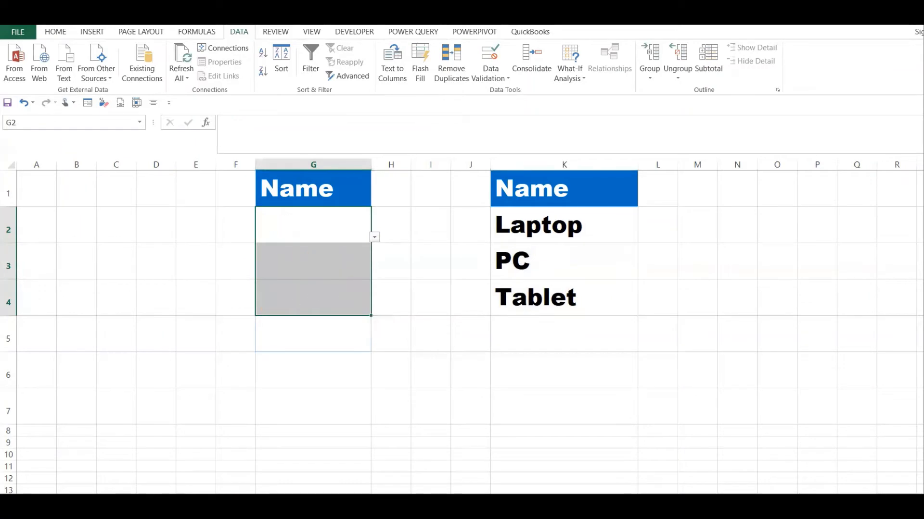
# - Remove the drop-down lists from G2:G4 by setting their data validation to allow Any value
pyautogui.click(497, 76)
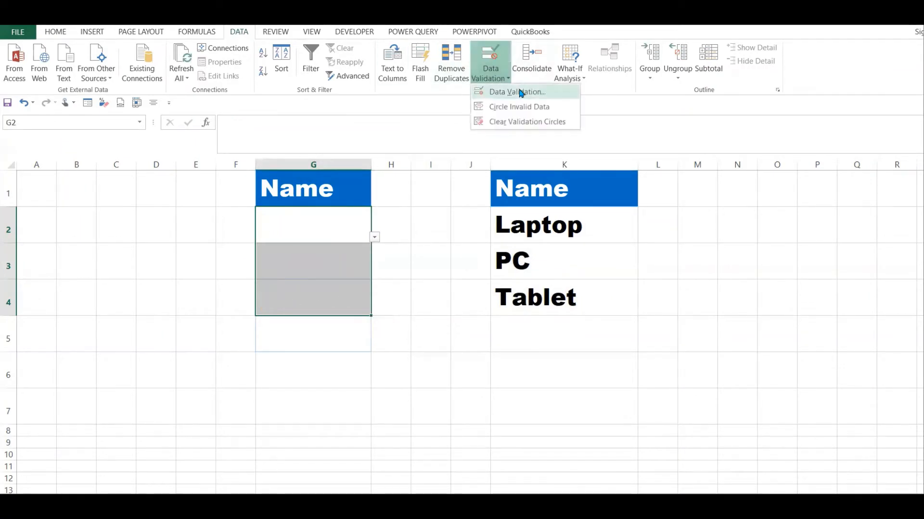
pyautogui.click(520, 91)
pyautogui.click(582, 240)
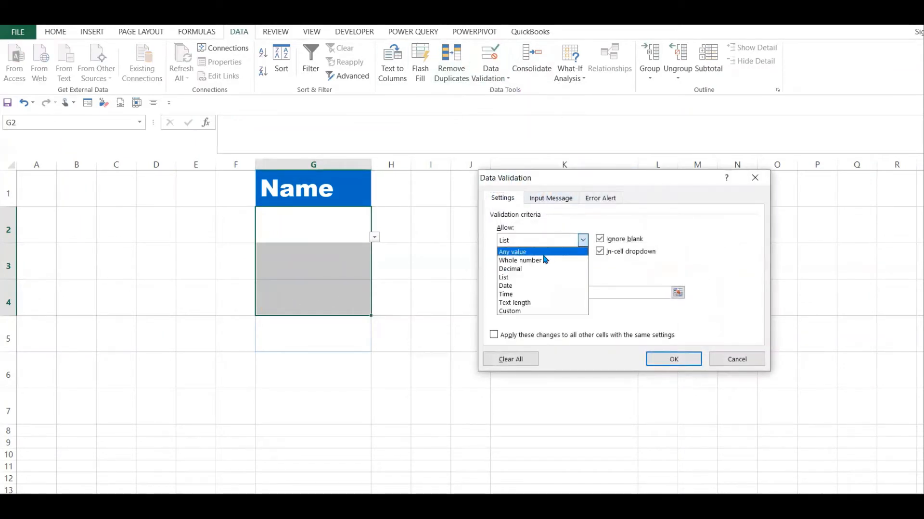
pyautogui.click(524, 249)
pyautogui.click(673, 358)
pyautogui.click(385, 301)
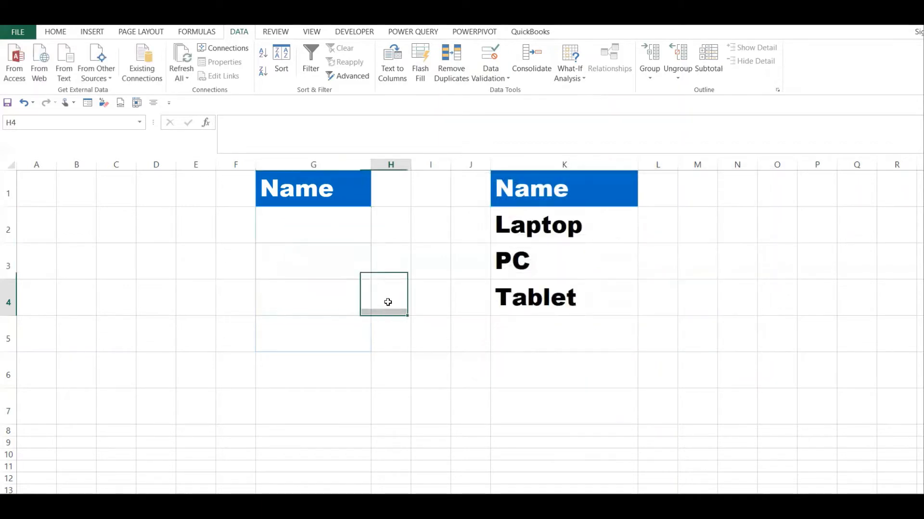
# - Open the data validation settings for cell G2 and allow List values
pyautogui.click(324, 225)
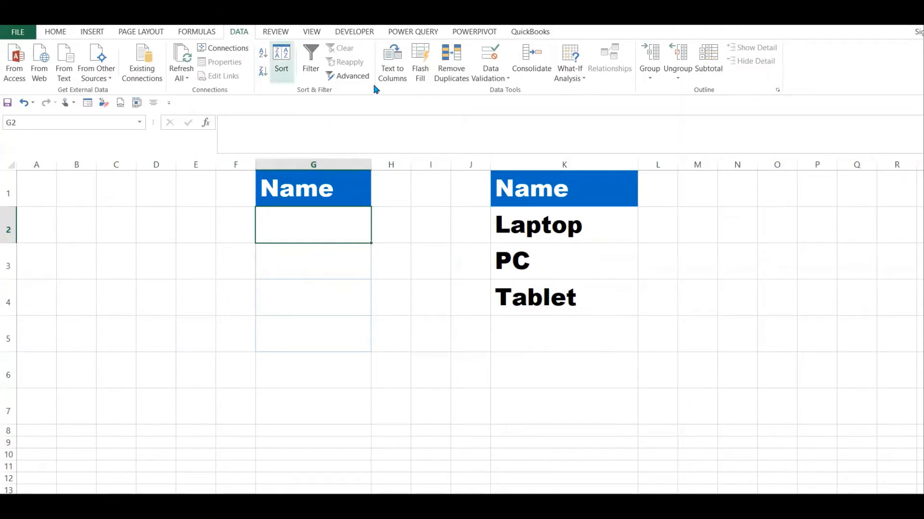
pyautogui.click(479, 83)
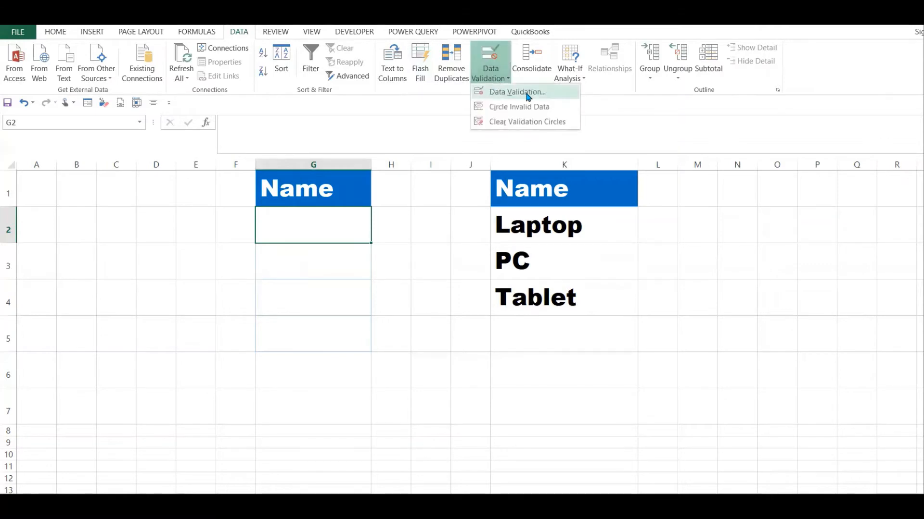
pyautogui.click(528, 92)
pyautogui.click(583, 240)
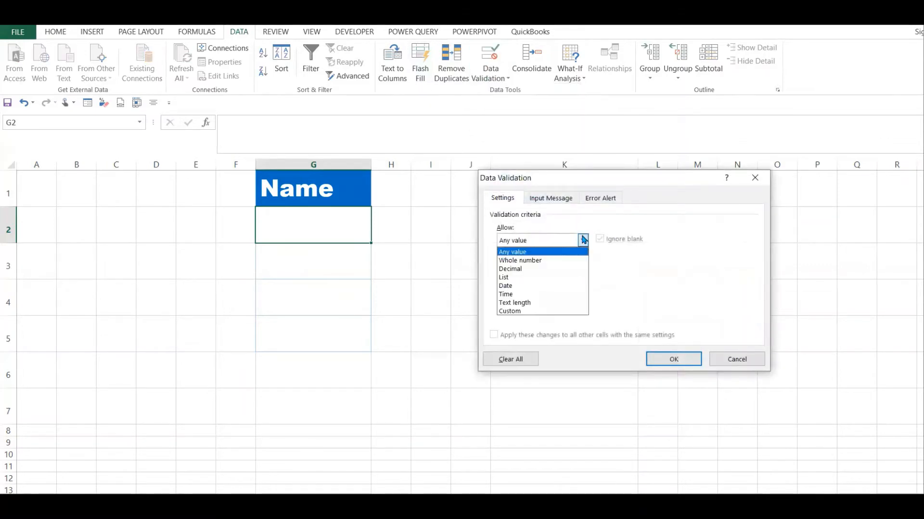
pyautogui.click(536, 278)
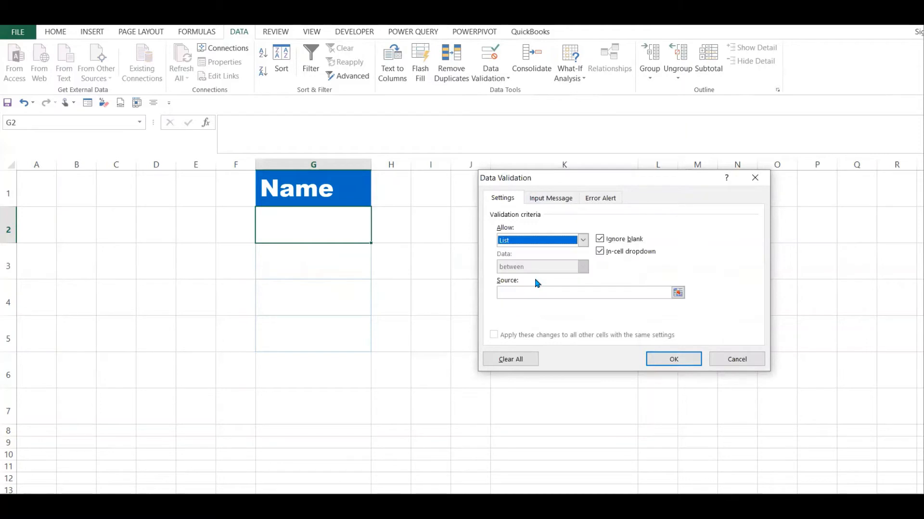
# - Set the source of G2's drop-down list to cells G2:G4 on Sheet2 and apply the validation
pyautogui.click(678, 292)
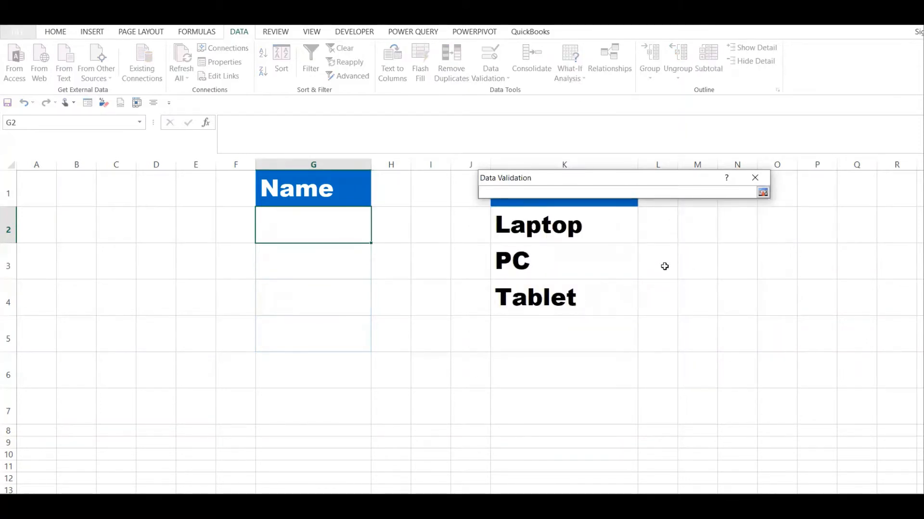
pyautogui.click(128, 501)
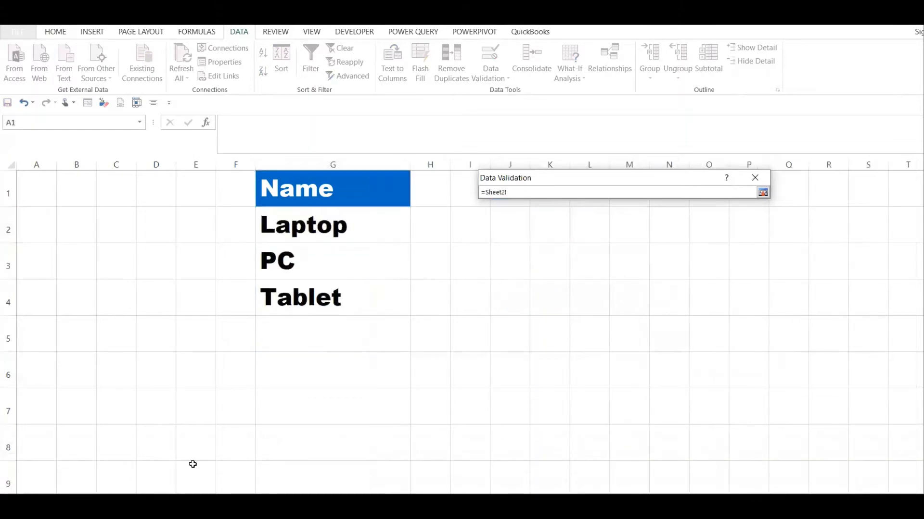
pyautogui.moveTo(316, 222); pyautogui.dragTo(330, 296)
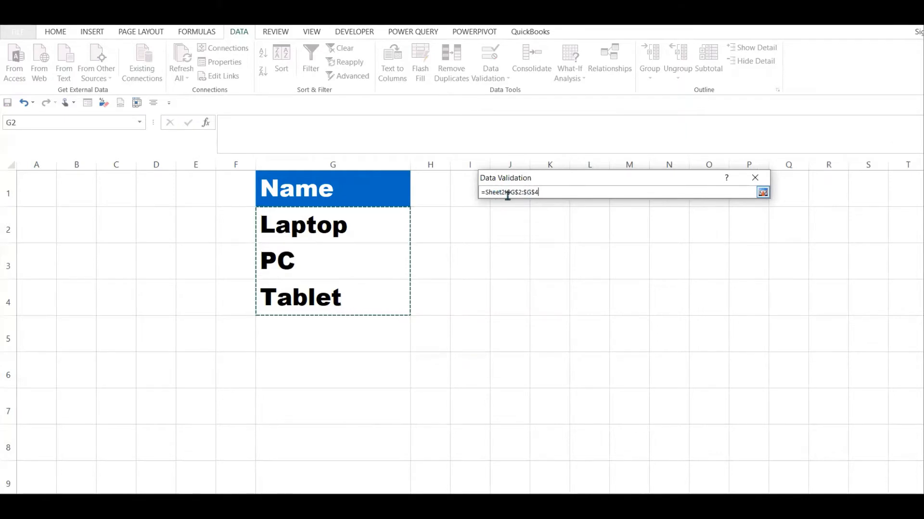
pyautogui.click(763, 193)
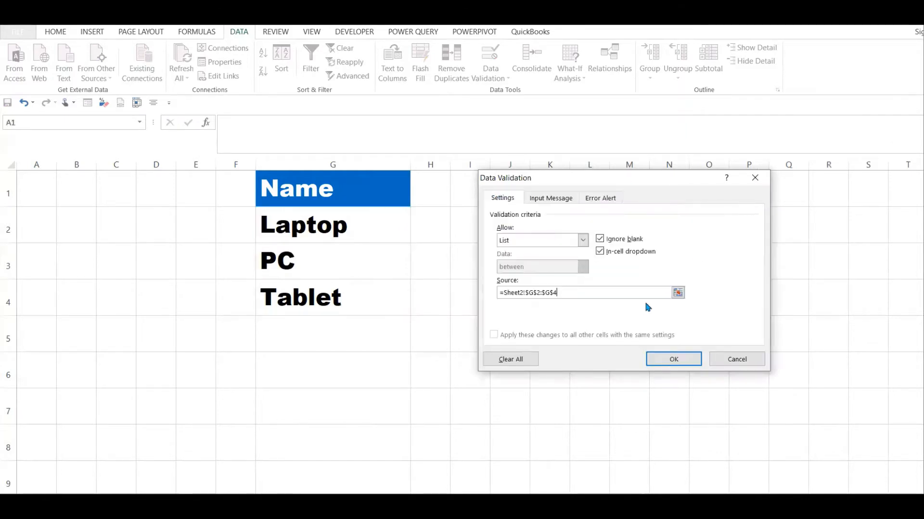
pyautogui.click(674, 360)
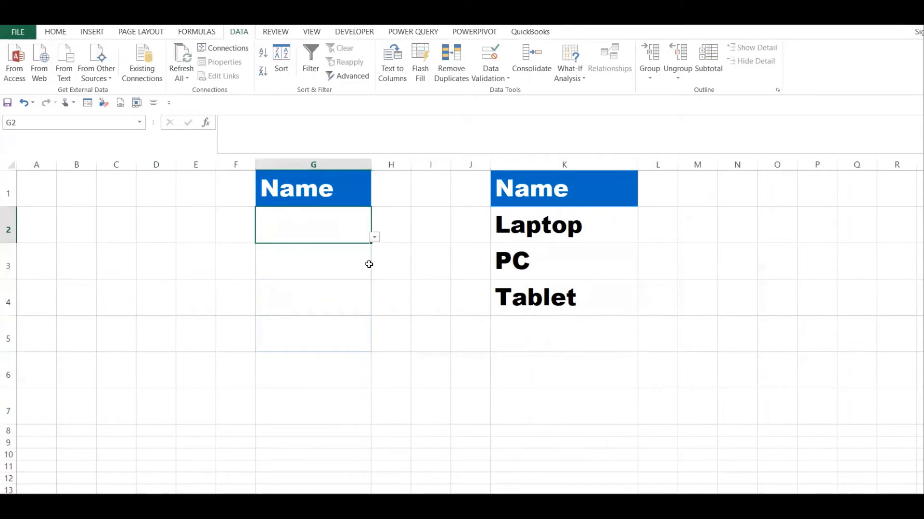
# - Try G2's drop-down list by choosing PC, Tablet and Laptop in turn
pyautogui.press('Down')
pyautogui.press('Down')
pyautogui.click(354, 230)
pyautogui.click(374, 237)
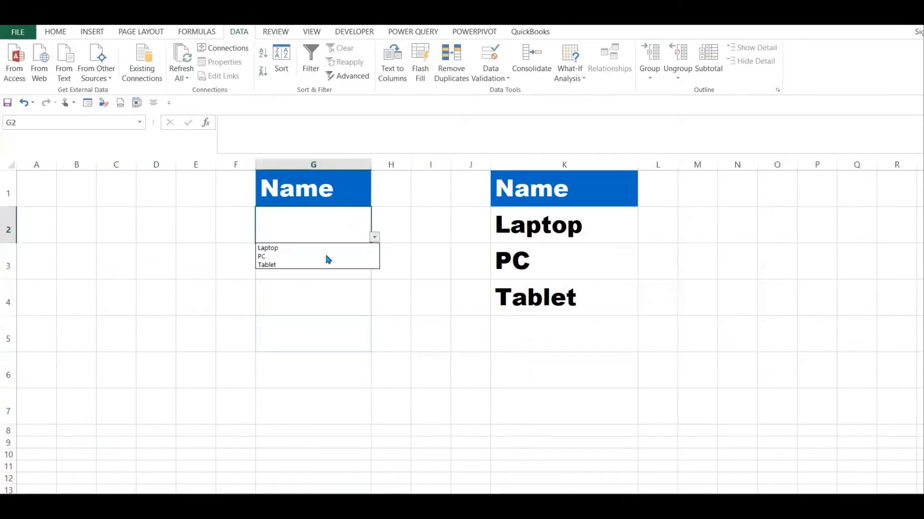
pyautogui.click(300, 258)
pyautogui.click(375, 237)
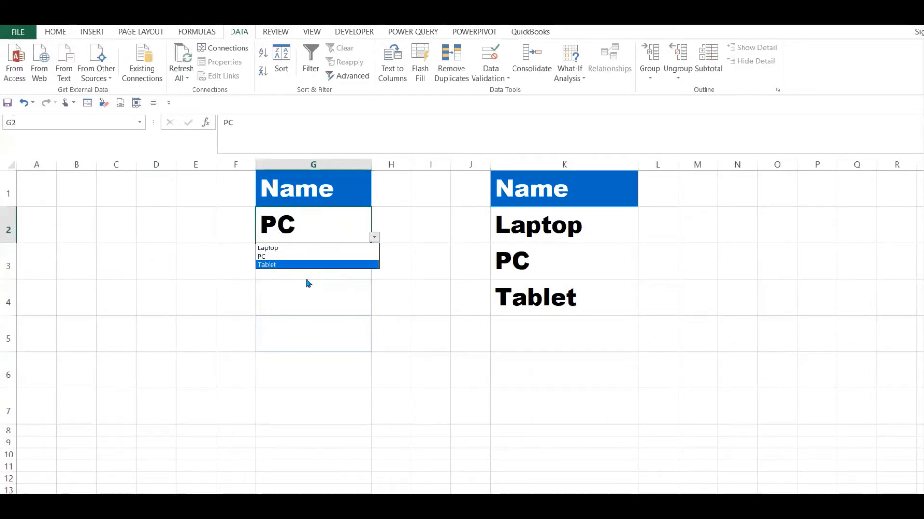
pyautogui.press('Escape')
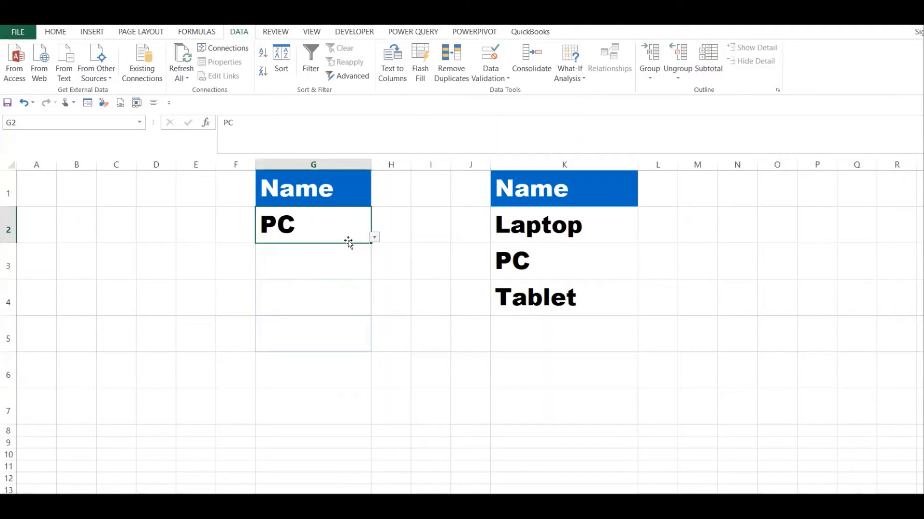
pyautogui.click(374, 237)
pyautogui.click(299, 261)
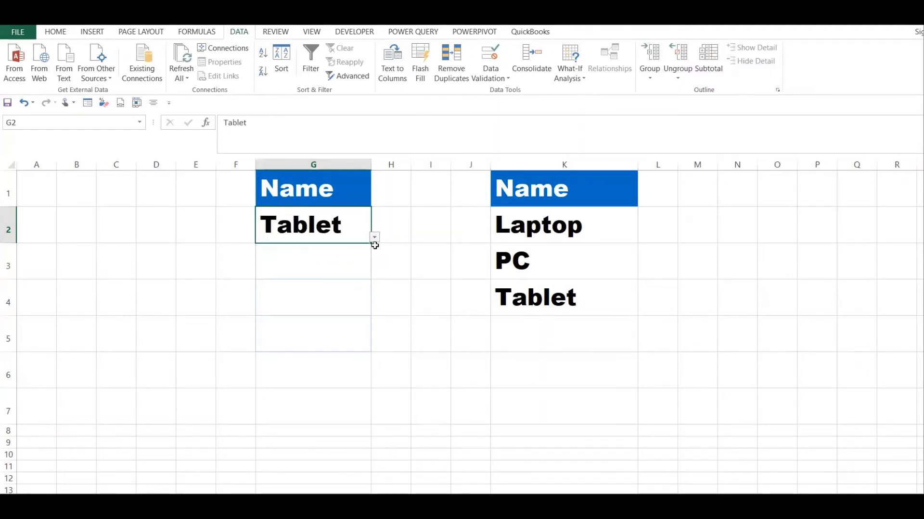
pyautogui.click(374, 238)
pyautogui.click(313, 248)
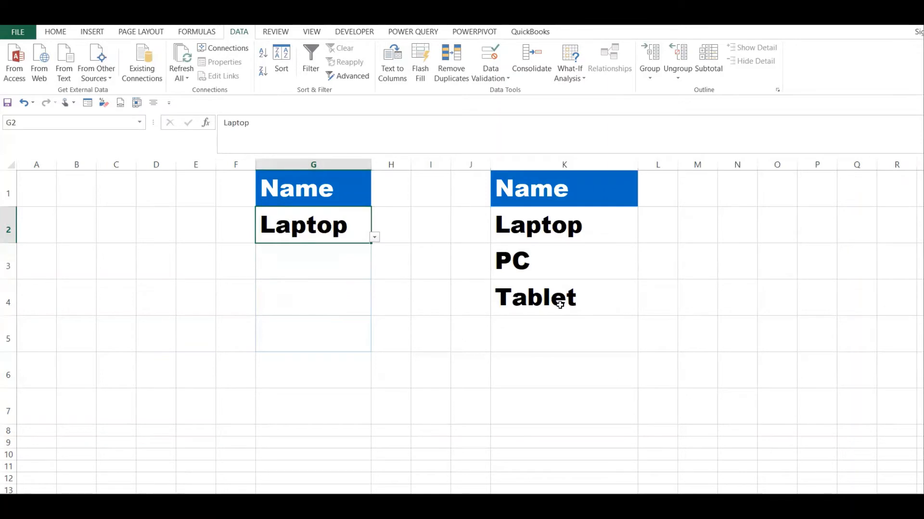
# - Add Phone in K5, below Tablet in the Name list in column K
pyautogui.click(575, 304)
pyautogui.click(562, 336)
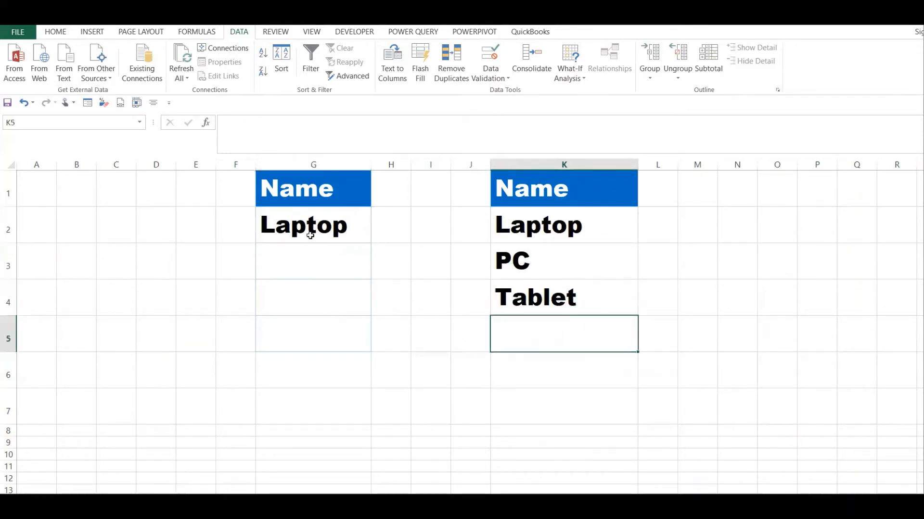
pyautogui.click(310, 235)
pyautogui.click(568, 338)
pyautogui.write('Phone')
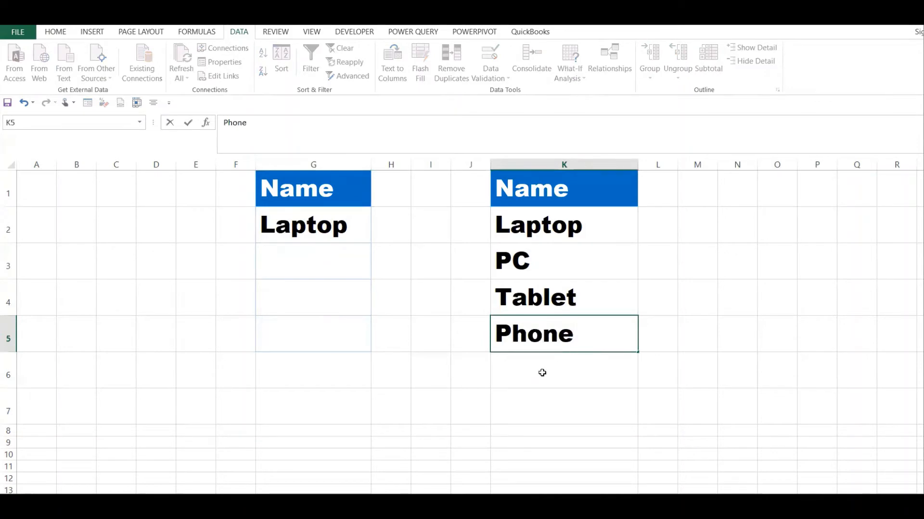
pyautogui.press('Return')
# - Choose Tablet and PC in turn from G2's drop-down list, and check whether it offers Phone
pyautogui.click(352, 227)
pyautogui.click(374, 237)
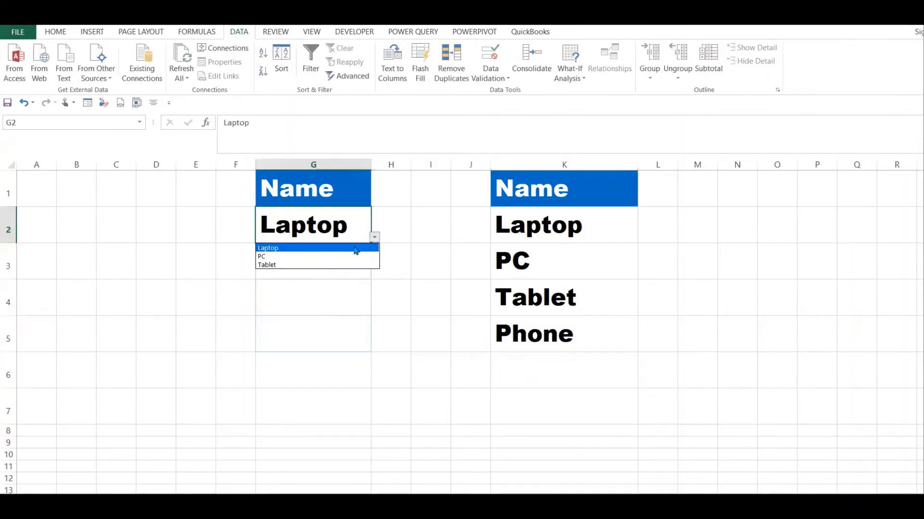
pyautogui.click(316, 265)
pyautogui.click(375, 237)
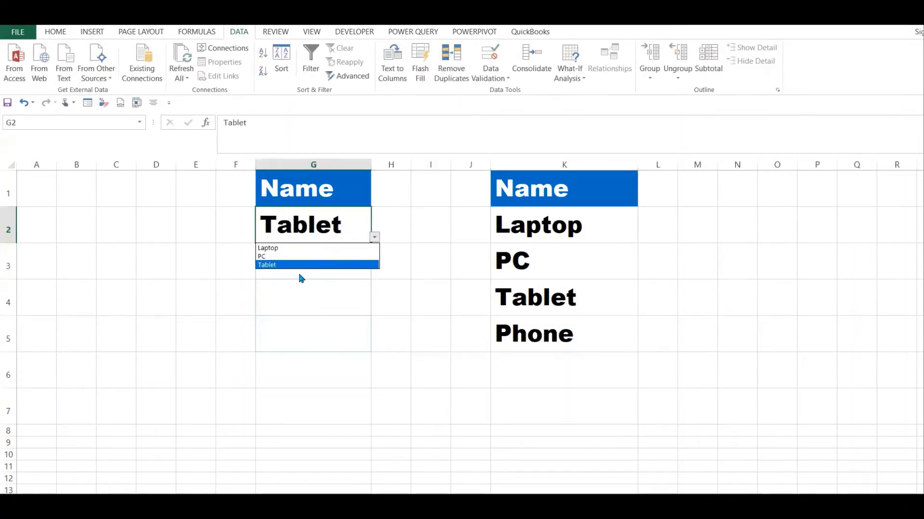
pyautogui.click(297, 257)
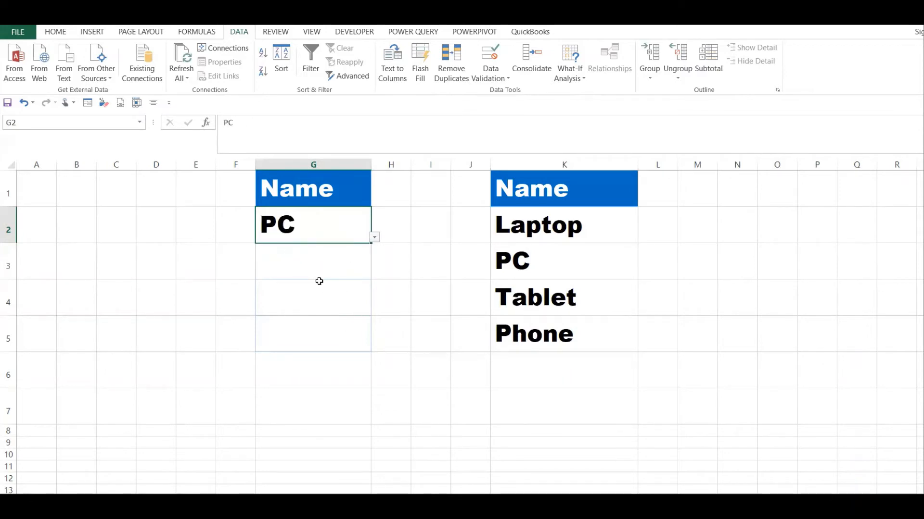
pyautogui.click(549, 344)
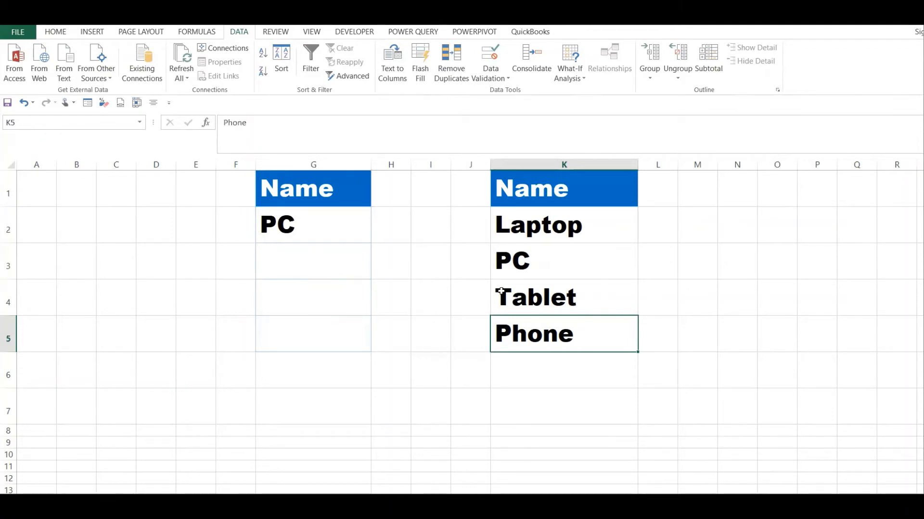
pyautogui.click(303, 236)
pyautogui.click(375, 239)
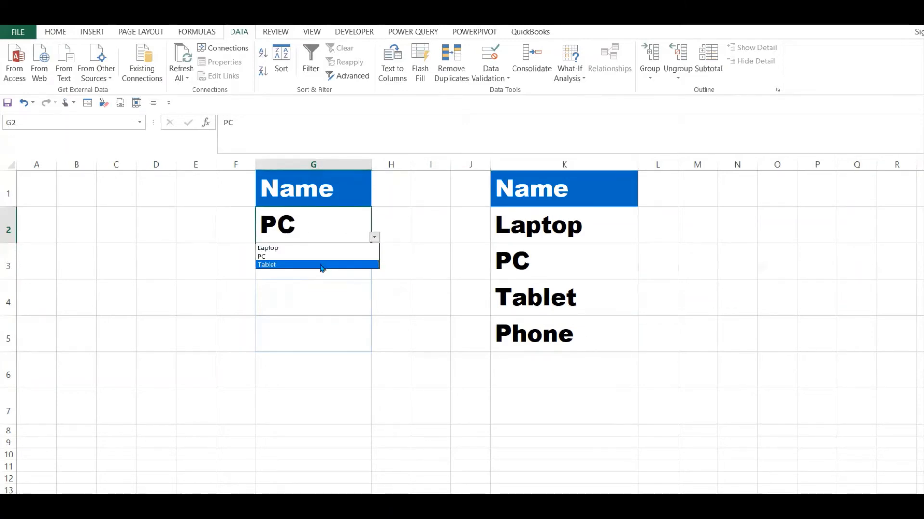
pyautogui.click(568, 346)
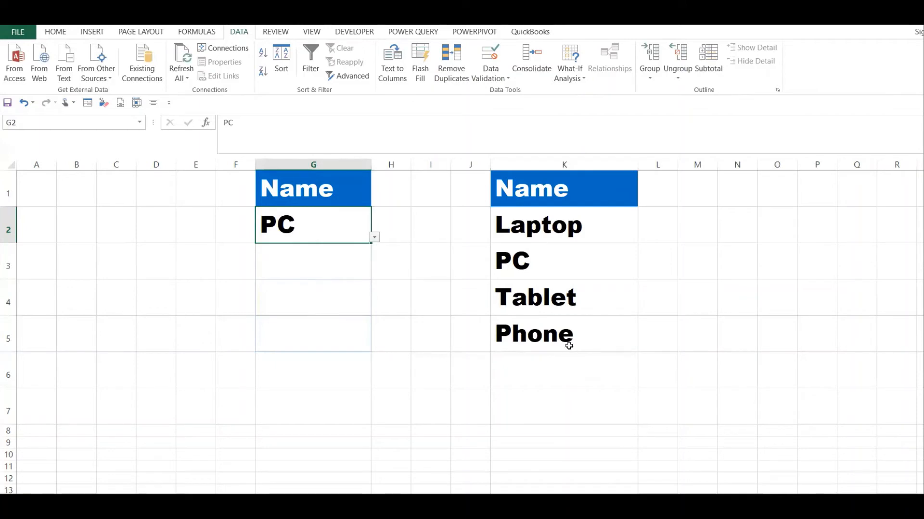
# - Clear Phone from K5 and the chosen item from G2
pyautogui.click(567, 340)
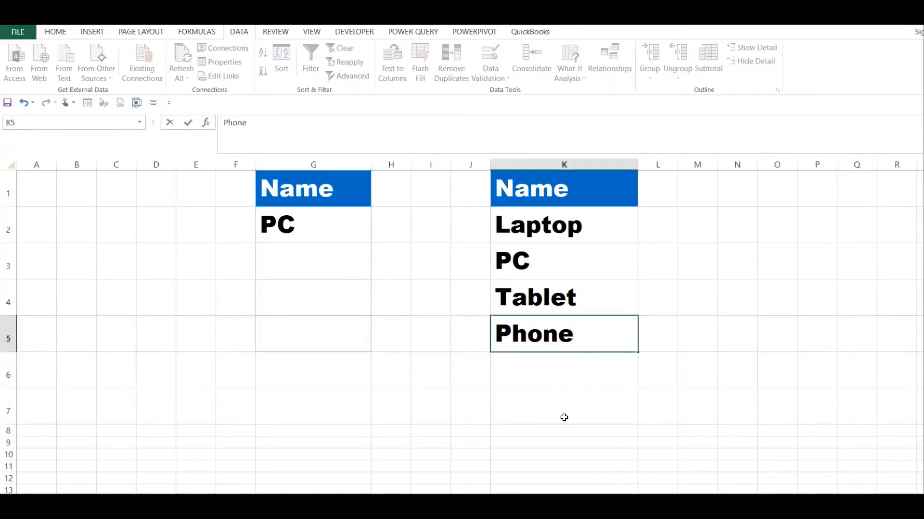
pyautogui.click(563, 419)
pyautogui.click(563, 334)
pyautogui.press('Delete')
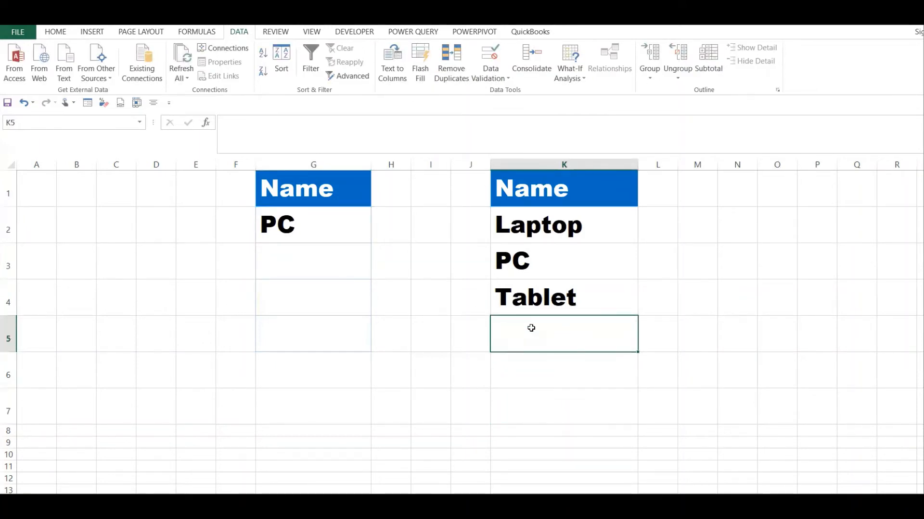
pyautogui.click(352, 232)
pyautogui.press('Delete')
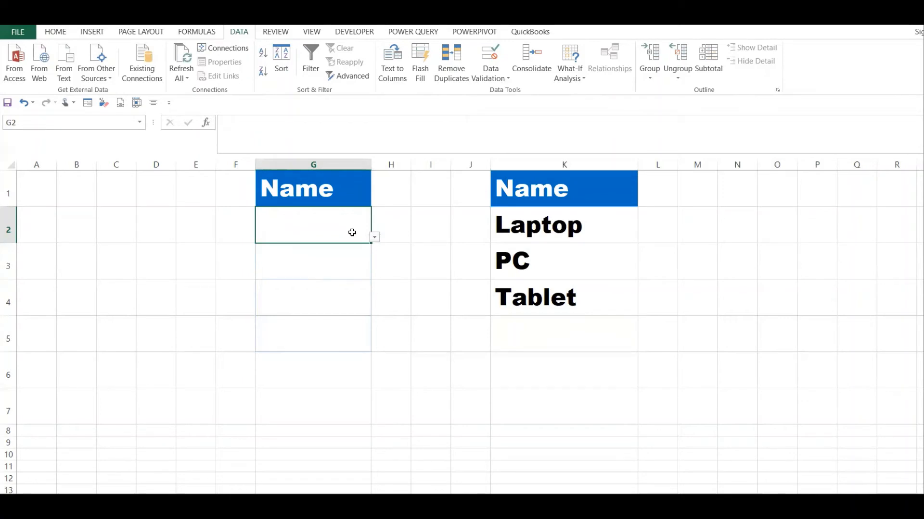
# - Remove the drop-down list from G2 by setting its data validation to allow Any value
pyautogui.click(496, 80)
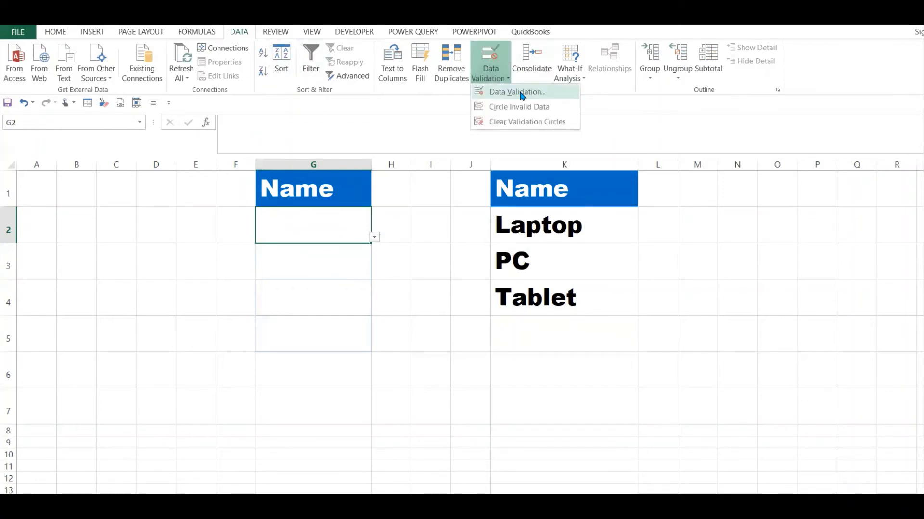
pyautogui.click(520, 93)
pyautogui.click(581, 242)
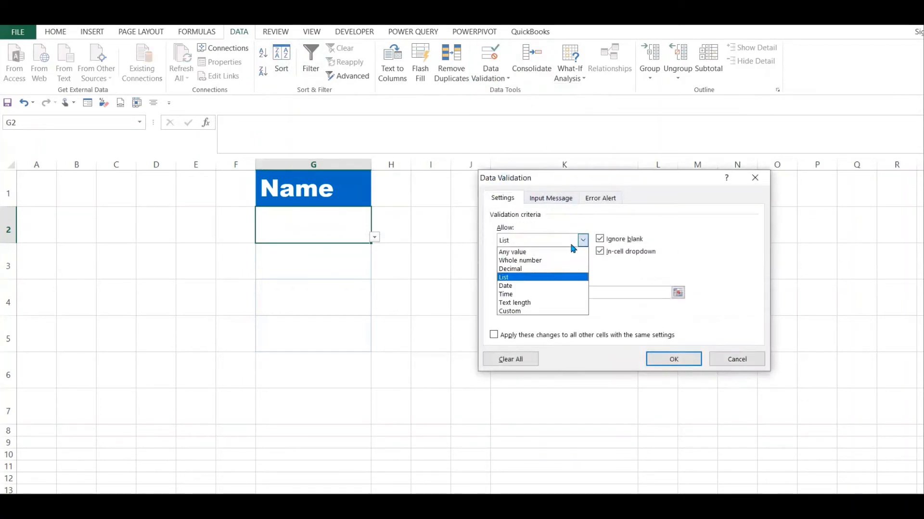
pyautogui.click(538, 252)
pyautogui.click(671, 368)
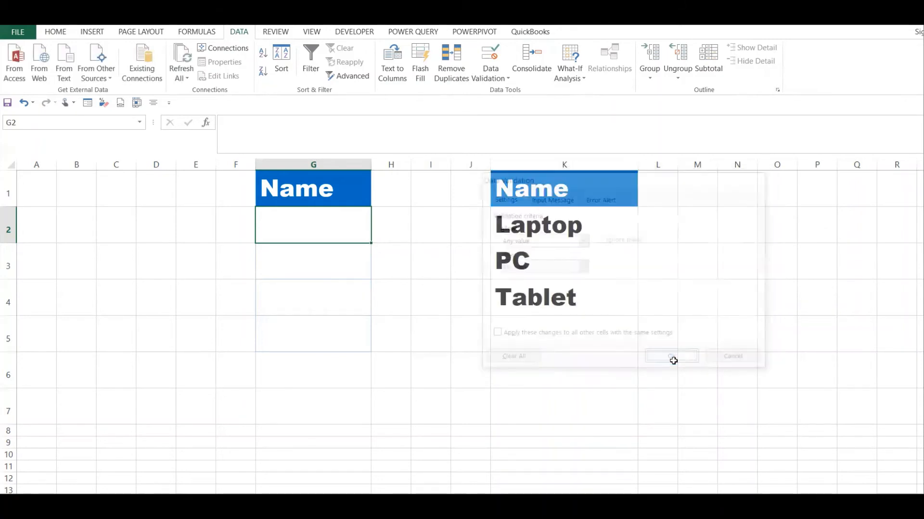
pyautogui.click(453, 362)
pyautogui.click(313, 227)
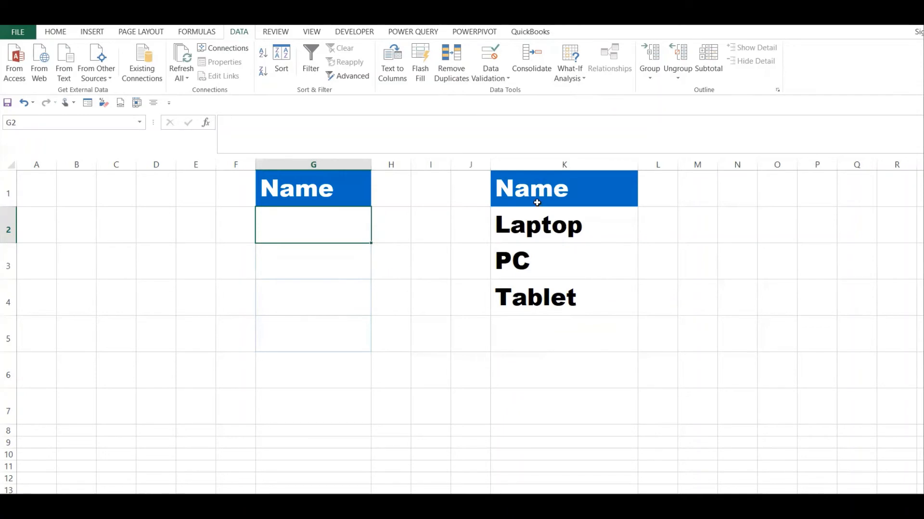
# - Convert the Name list in K1:K4 into a table with headers
pyautogui.moveTo(551, 193); pyautogui.dragTo(591, 304)
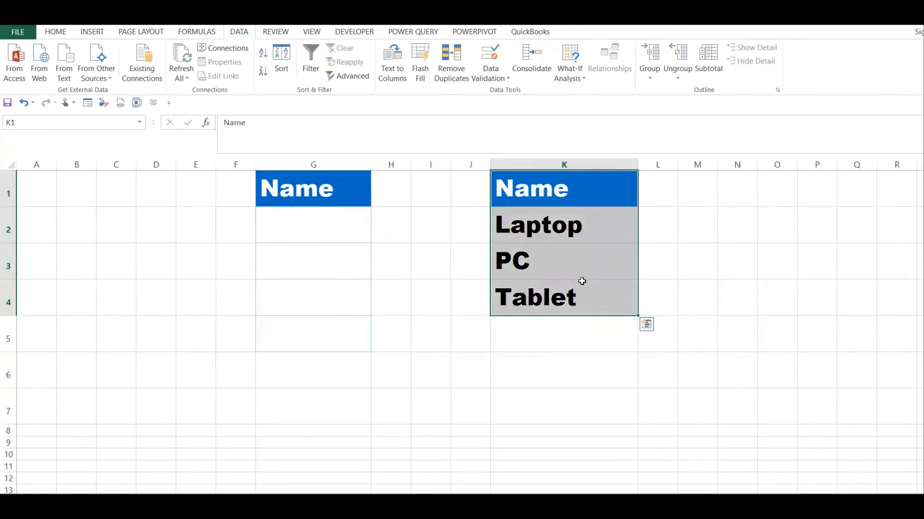
pyautogui.click(569, 252)
pyautogui.click(563, 234)
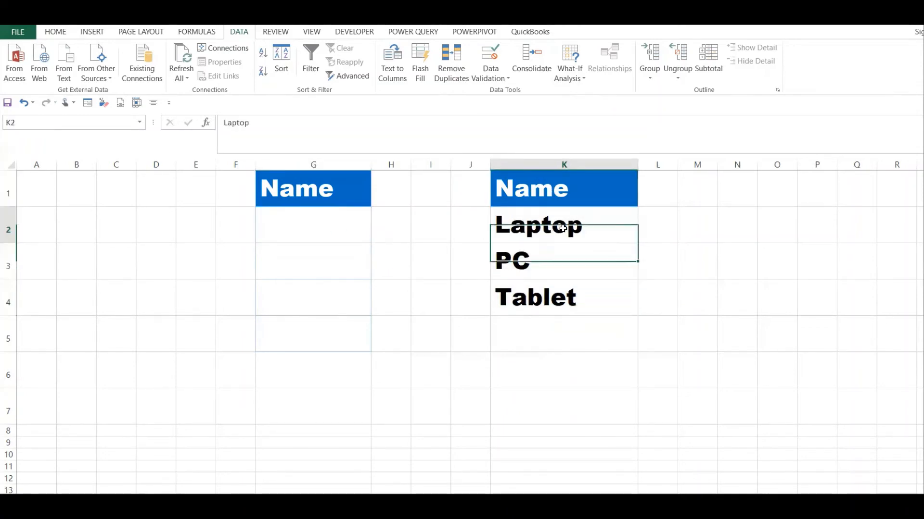
pyautogui.click(577, 259)
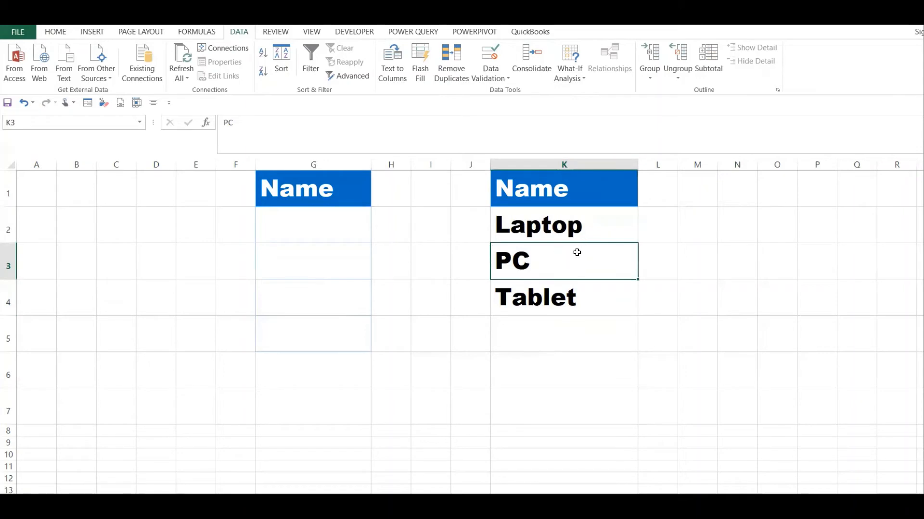
pyautogui.click(93, 34)
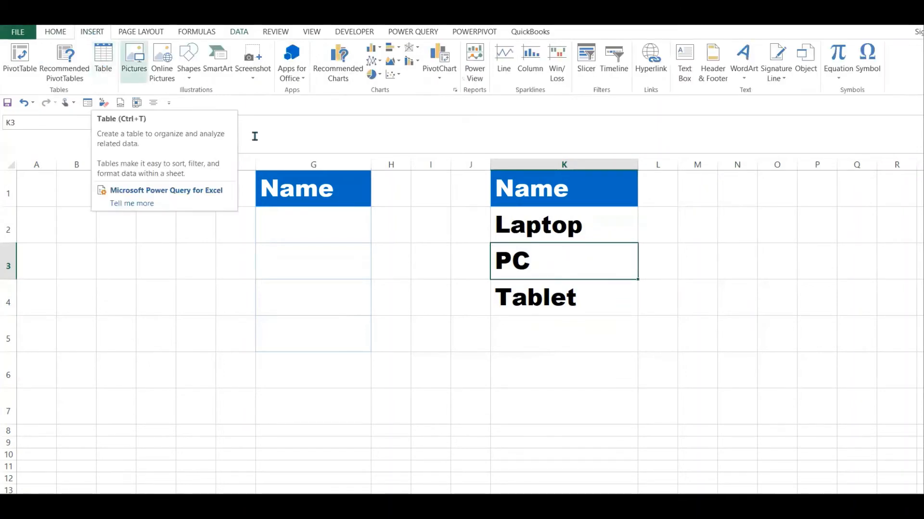
pyautogui.moveTo(541, 231); pyautogui.dragTo(580, 285)
pyautogui.click(574, 250)
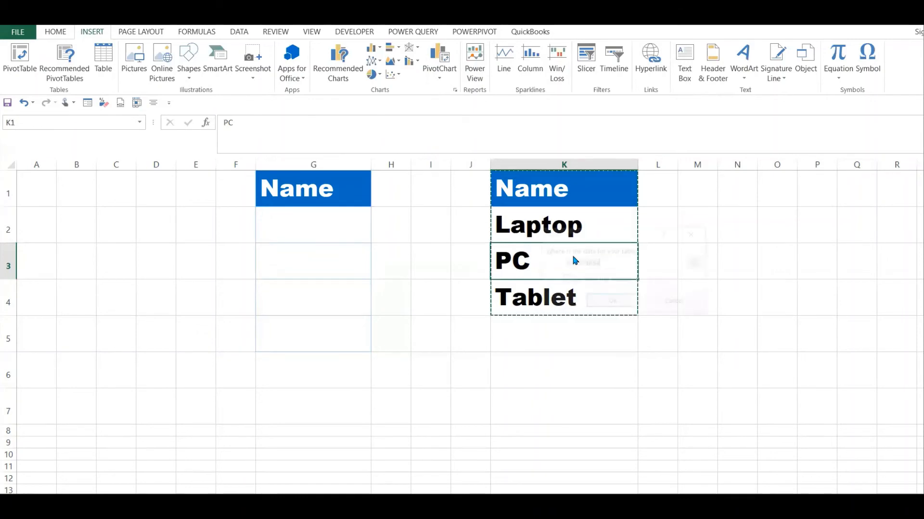
pyautogui.hotkey('ctrl', 't')
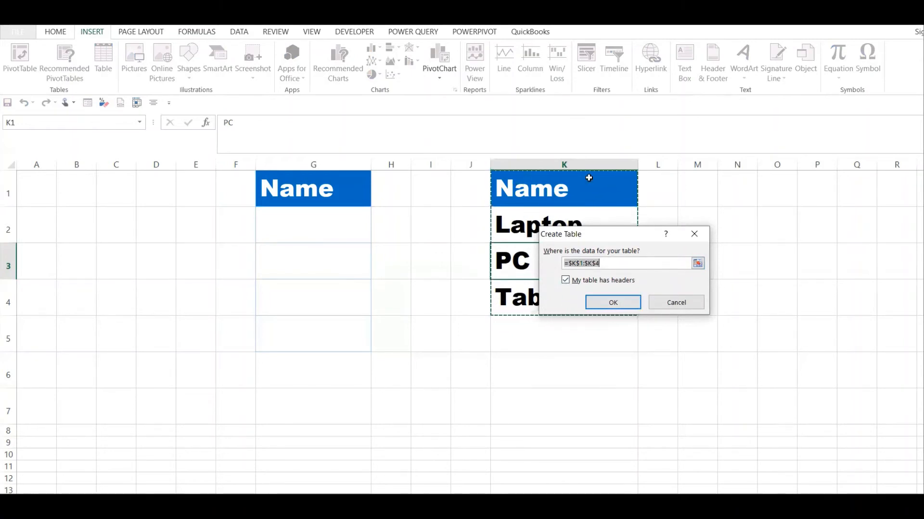
pyautogui.click(614, 303)
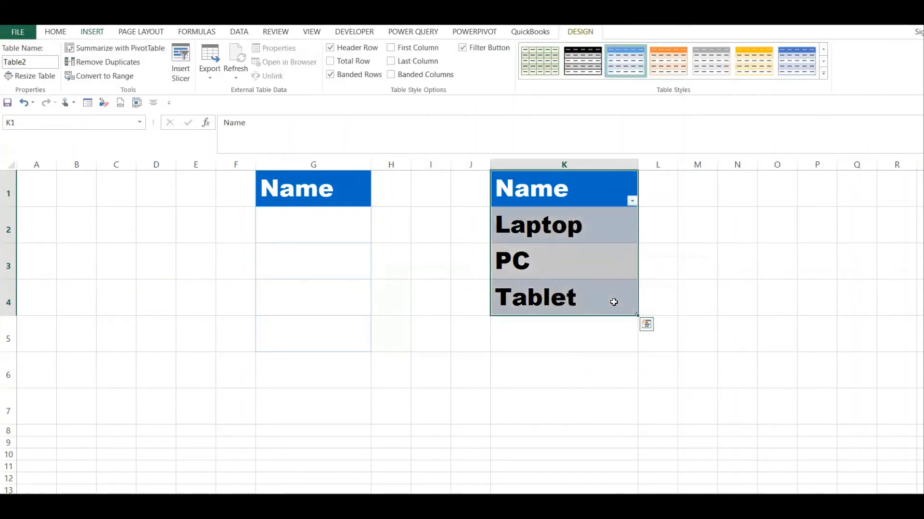
pyautogui.press('Down')
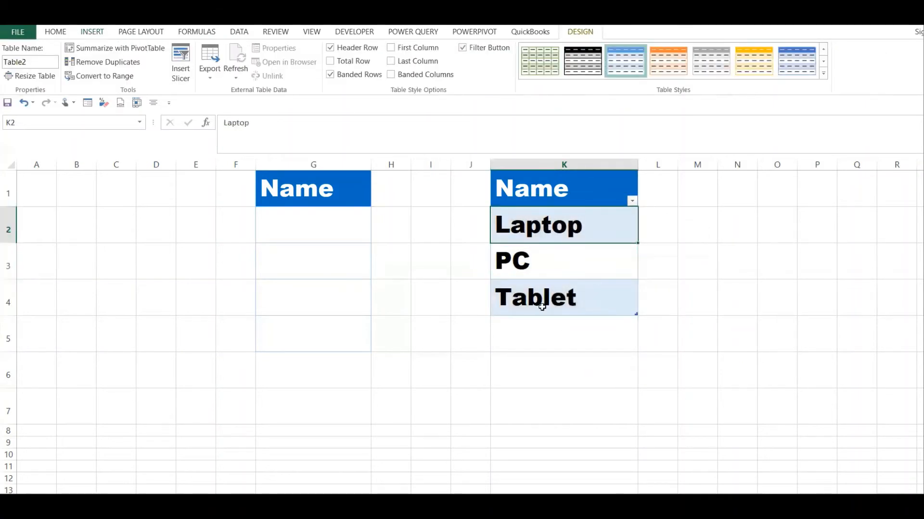
pyautogui.click(557, 246)
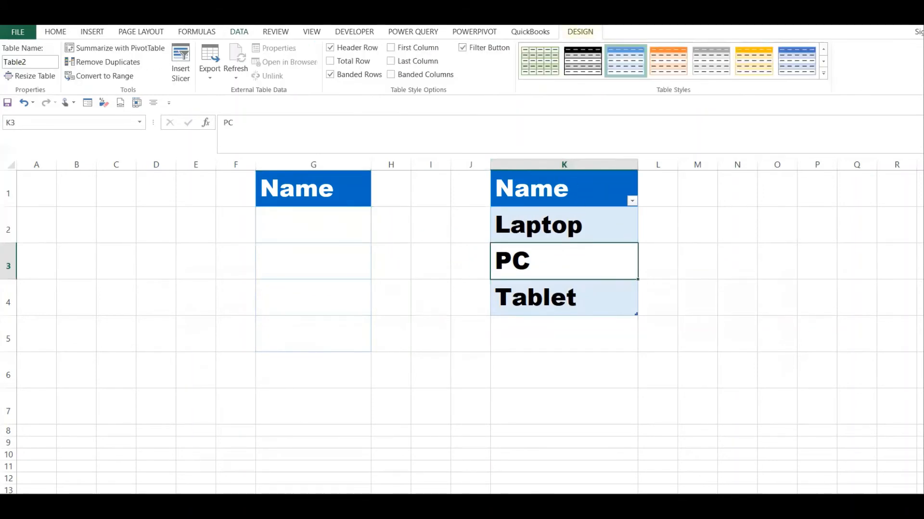
# - Open the name of the K1:K4 table for editing, and select cell G2
pyautogui.click(32, 61)
pyautogui.press('BackSpace')
pyautogui.click(592, 216)
pyautogui.click(595, 276)
pyautogui.click(578, 287)
pyautogui.click(582, 247)
pyautogui.click(318, 228)
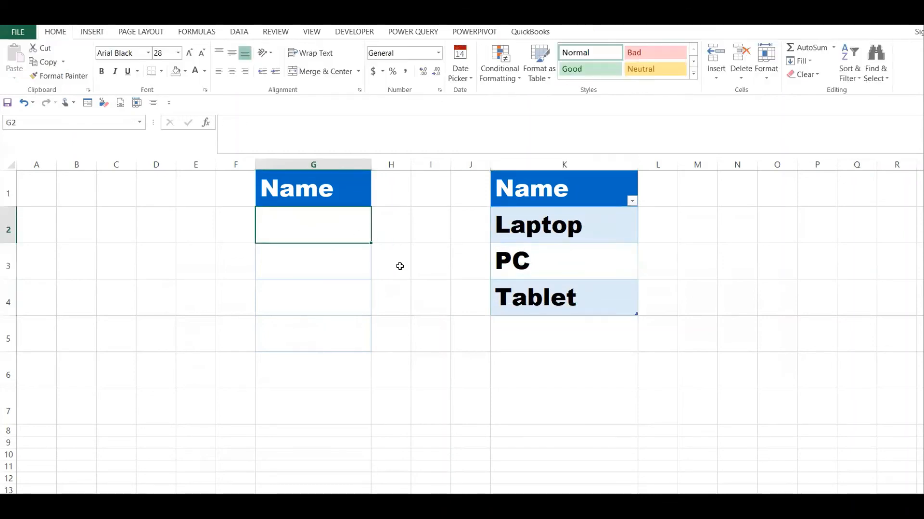
# - Create a drop-down list in G2 with List validation, using an INDIRECT reference to the table's Name column as the source
pyautogui.click(233, 35)
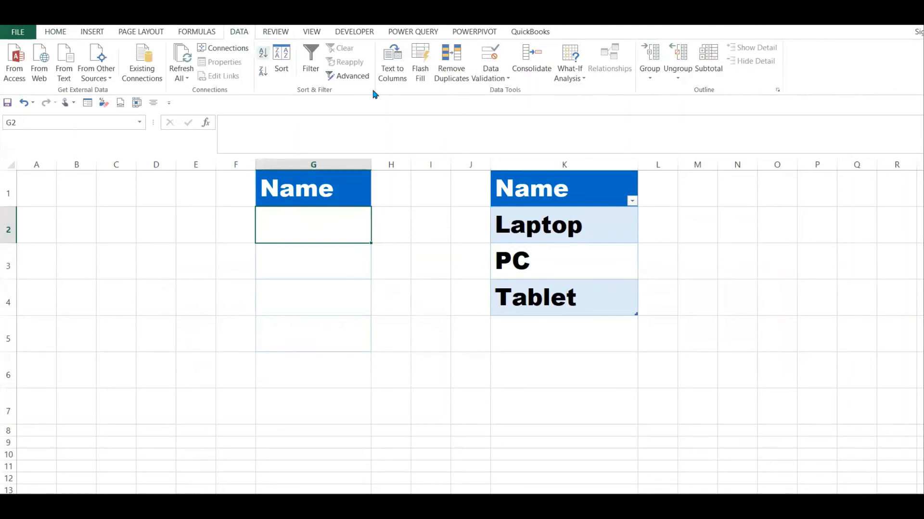
pyautogui.click(508, 81)
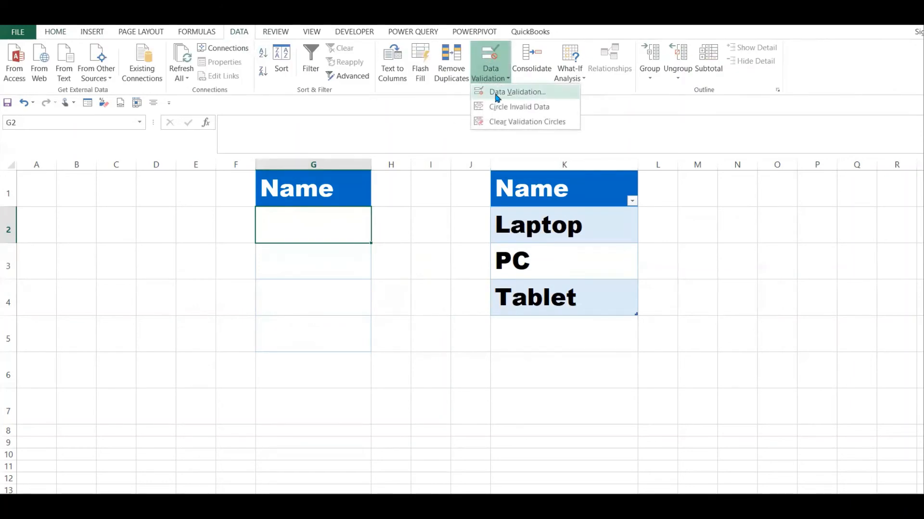
pyautogui.click(508, 94)
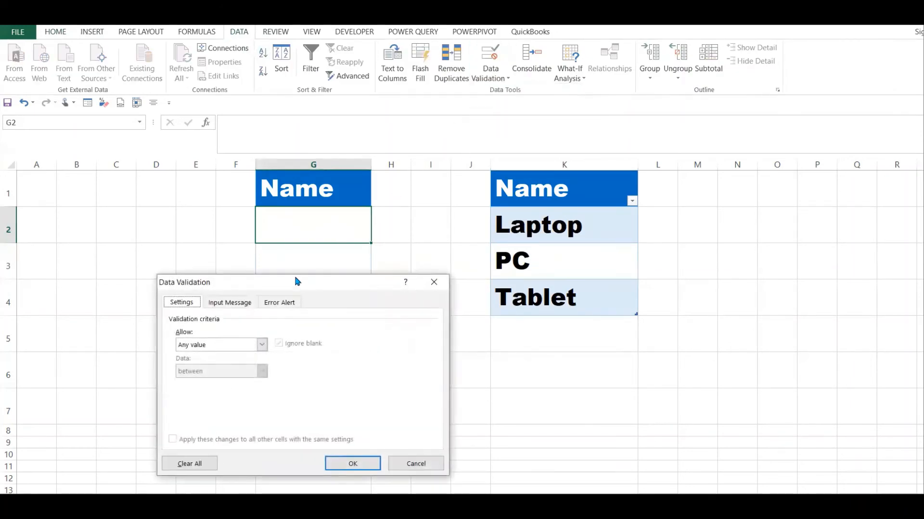
pyautogui.moveTo(297, 281); pyautogui.dragTo(382, 160)
pyautogui.click(349, 222)
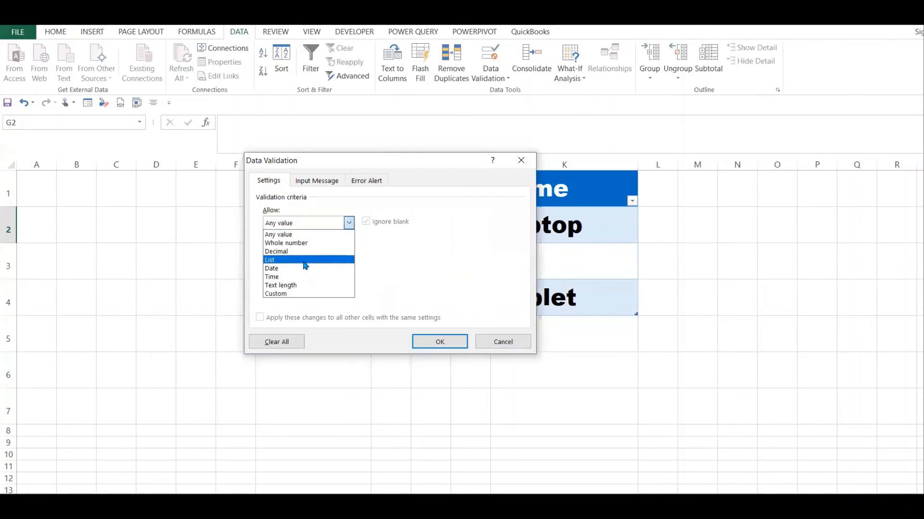
pyautogui.click(304, 260)
pyautogui.click(293, 276)
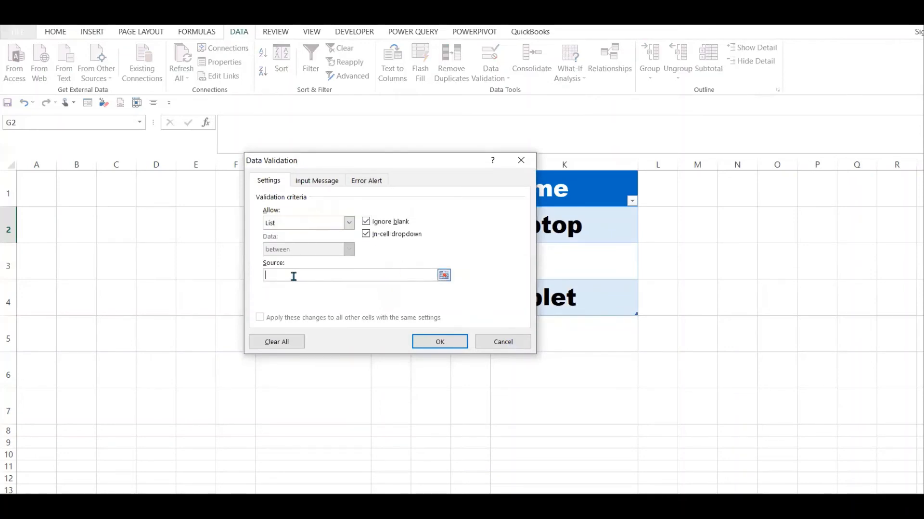
pyautogui.moveTo(397, 159); pyautogui.dragTo(286, 148)
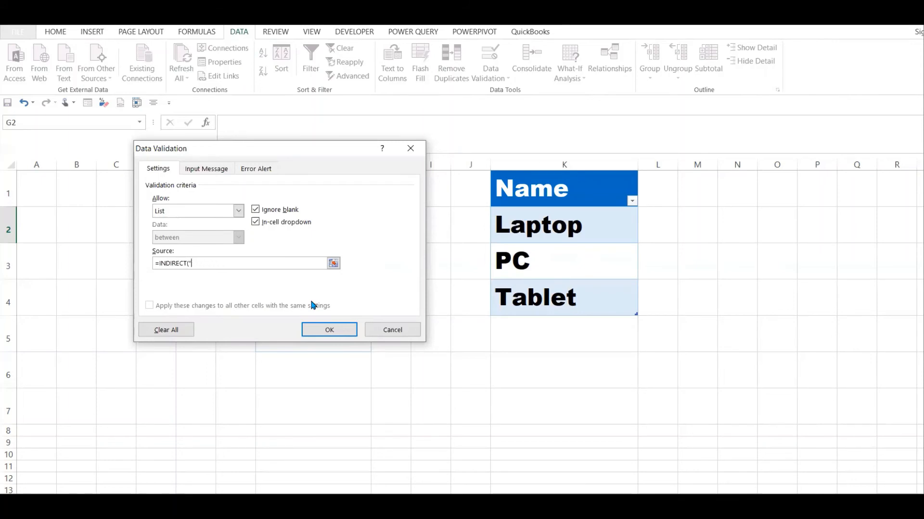
pyautogui.write('duct[Name')
pyautogui.click(327, 330)
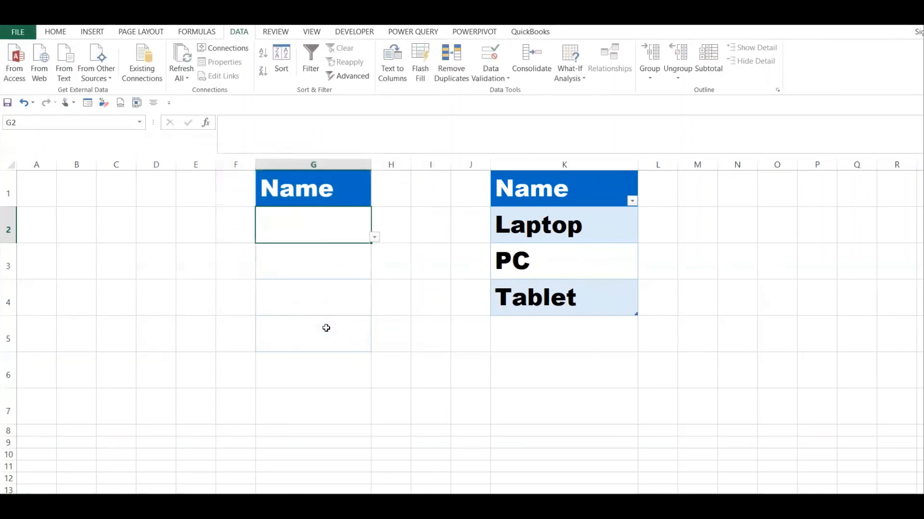
# - Try out the drop-down list in G2 by choosing Tablet and then Laptop
pyautogui.click(374, 237)
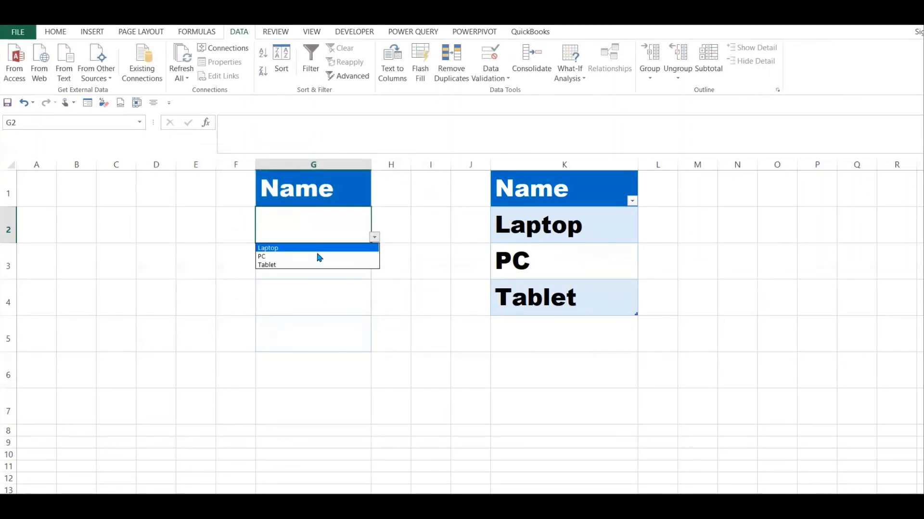
pyautogui.click(317, 265)
pyautogui.click(377, 235)
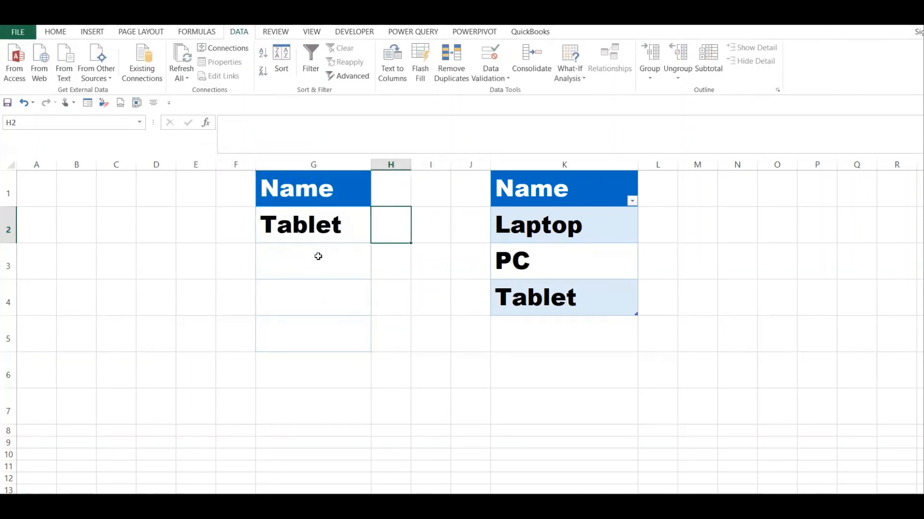
pyautogui.click(356, 225)
pyautogui.click(374, 238)
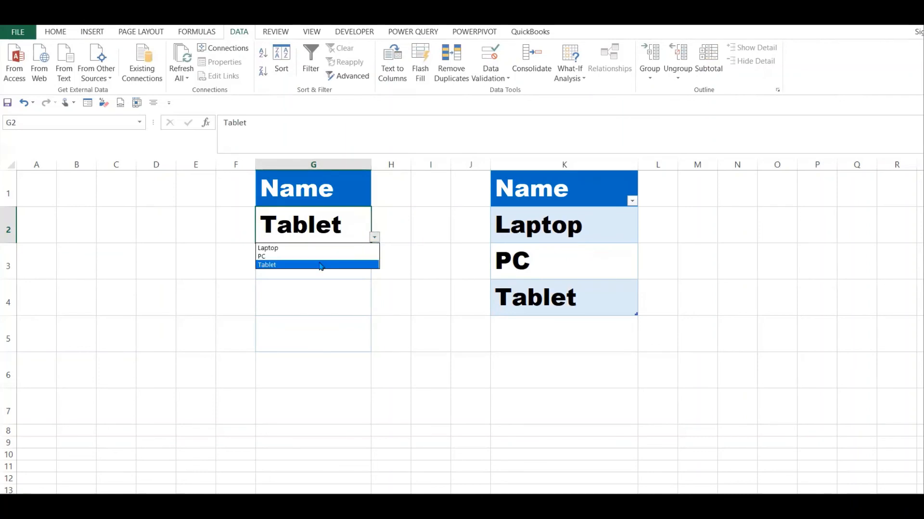
pyautogui.click(296, 250)
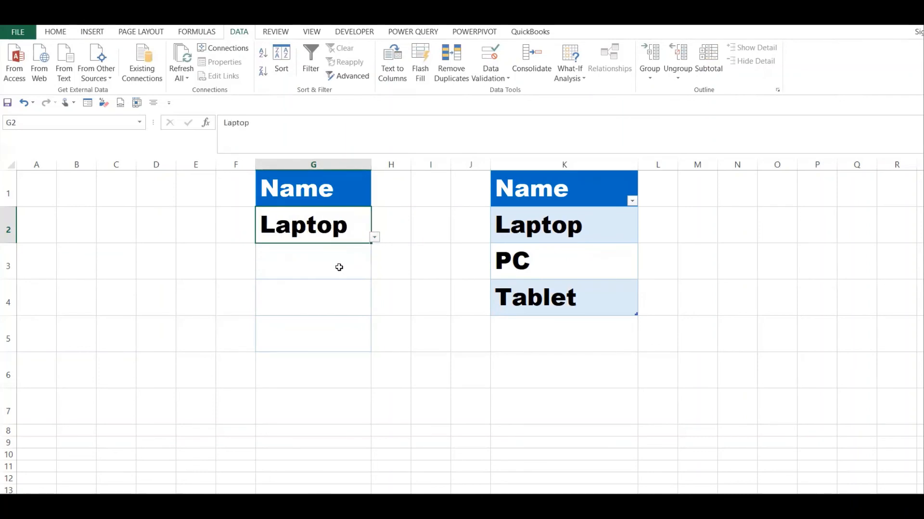
# - Add Phone to the table in K5 and choose it from the drop-down list in G2
pyautogui.click(530, 343)
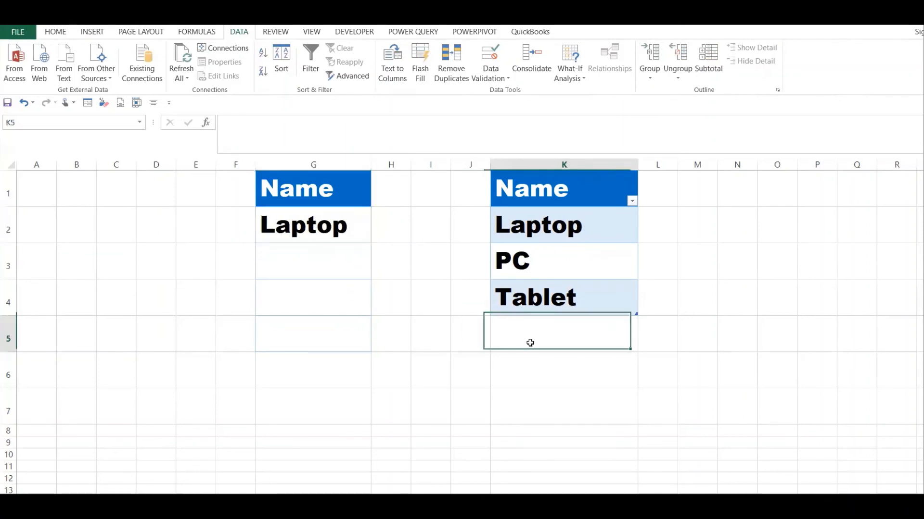
pyautogui.write('Phone')
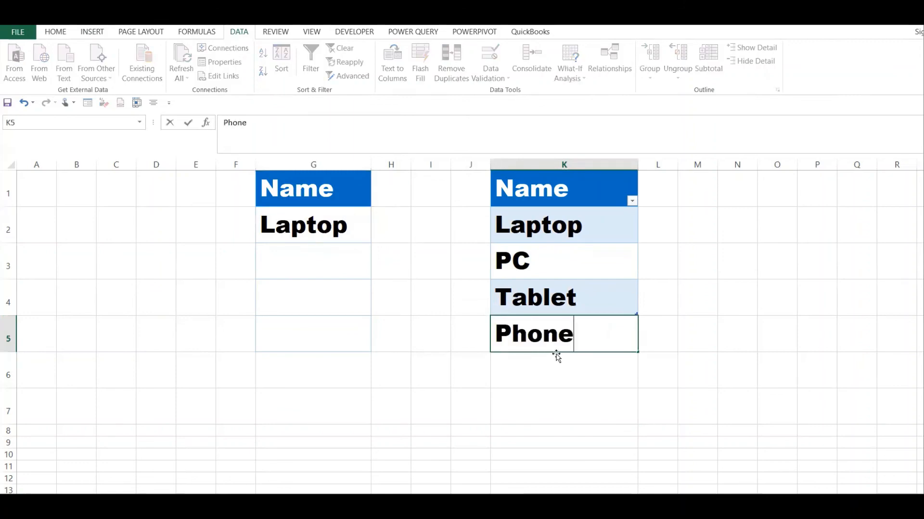
pyautogui.press('Return')
pyautogui.click(587, 345)
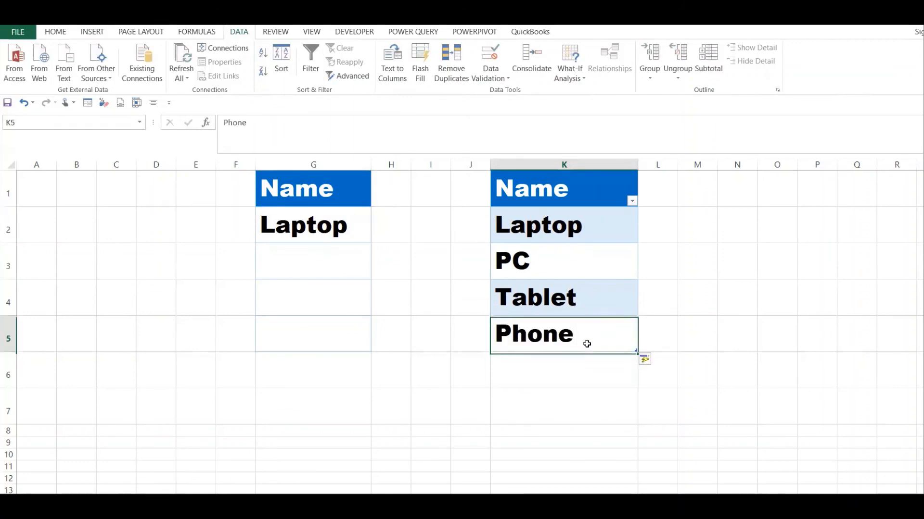
pyautogui.click(331, 215)
pyautogui.click(374, 238)
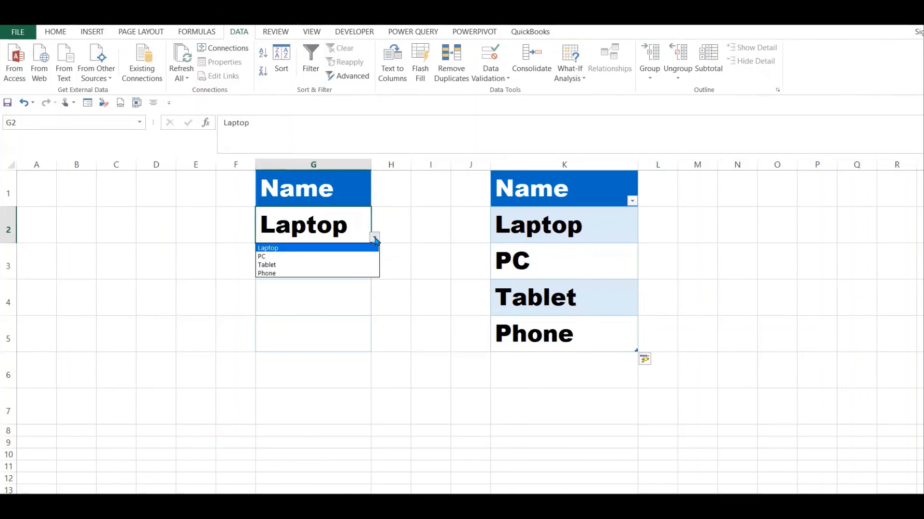
pyautogui.click(325, 274)
# - Add oododo to the table in K6 and choose it from the drop-down list in G2
pyautogui.doubleClick(536, 384)
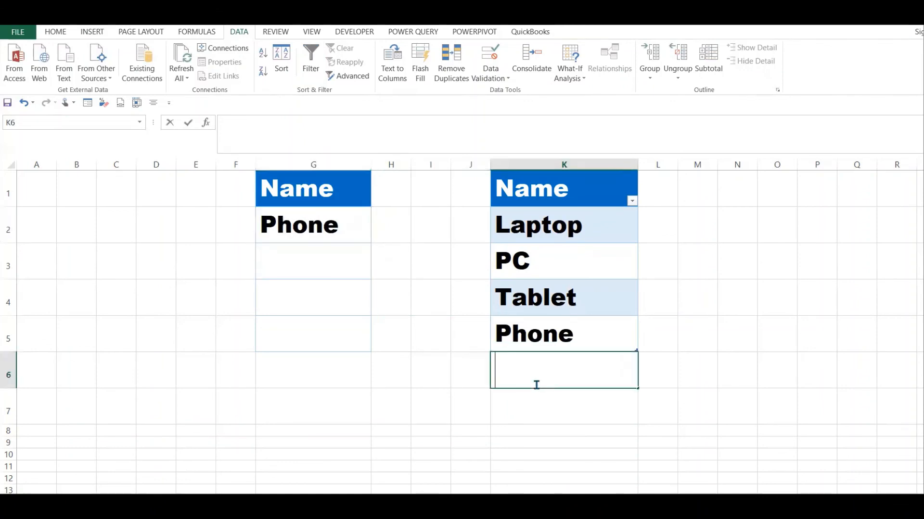
pyautogui.write('oododo')
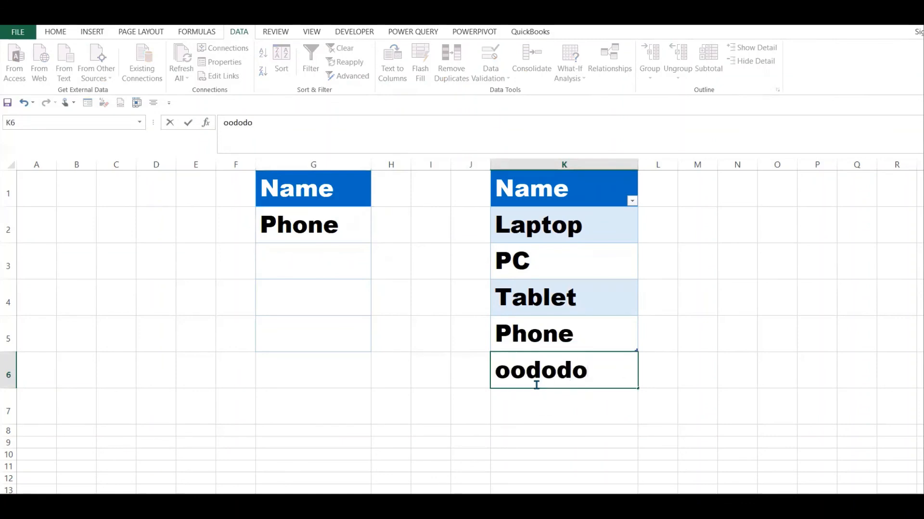
pyautogui.click(433, 260)
pyautogui.click(367, 233)
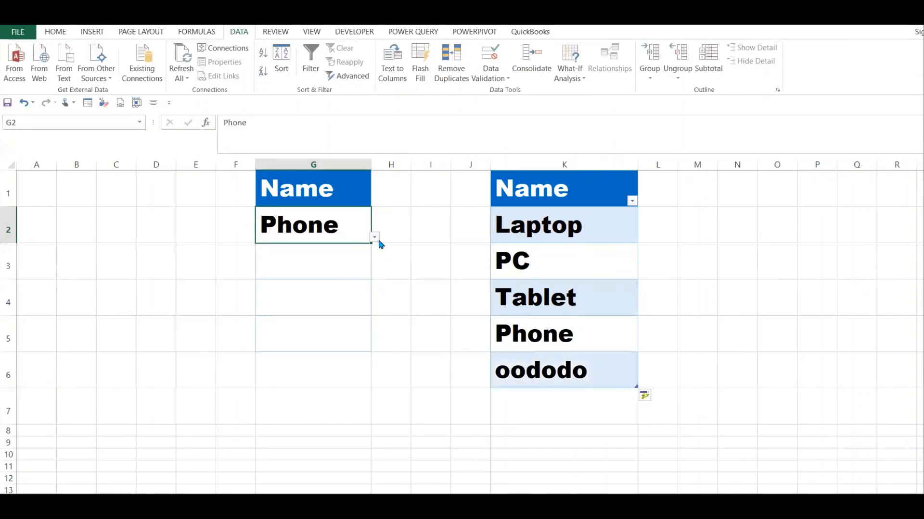
pyautogui.click(374, 237)
pyautogui.click(327, 281)
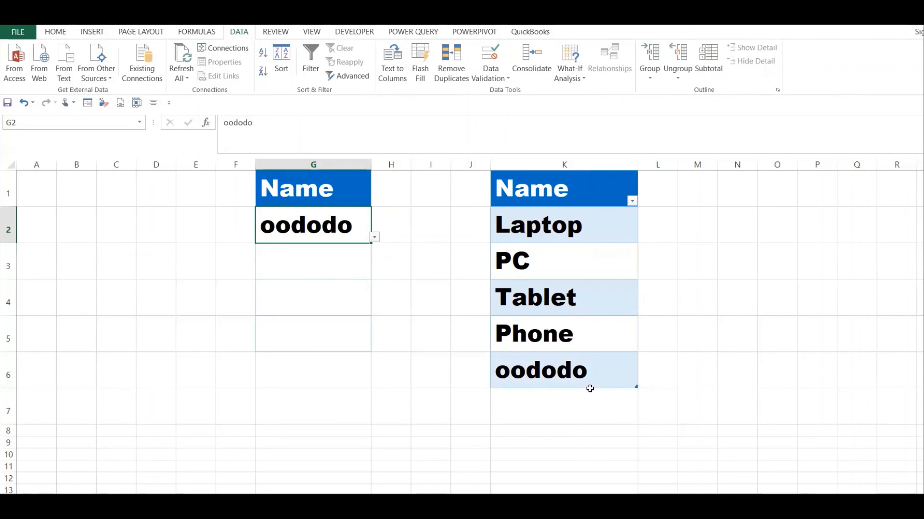
# - Add oooo to the table in K7 and choose it from the drop-down list in G2
pyautogui.click(558, 194)
pyautogui.moveTo(581, 247); pyautogui.dragTo(584, 374)
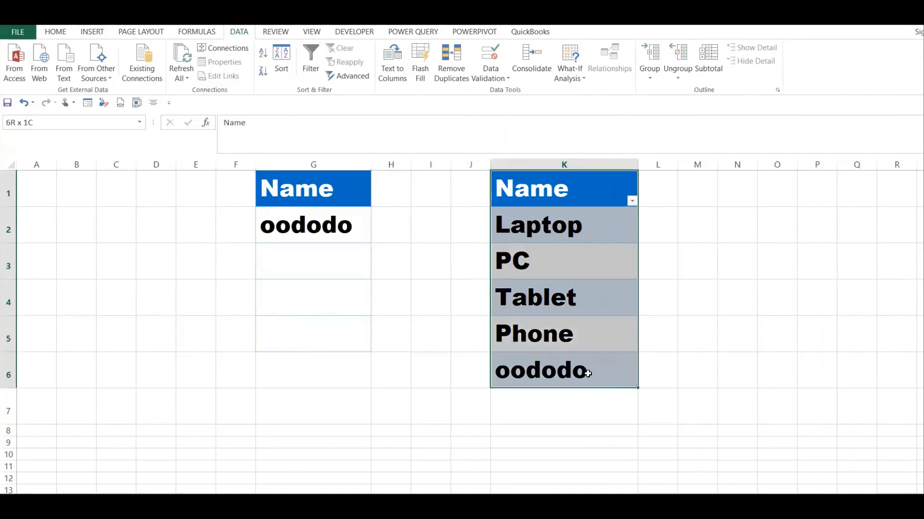
pyautogui.click(560, 404)
pyautogui.write('oooo')
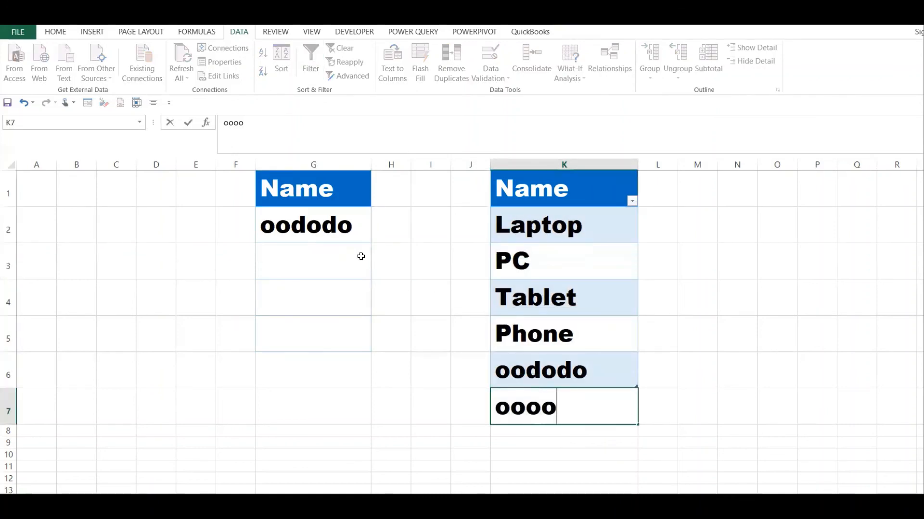
pyautogui.click(335, 225)
pyautogui.click(374, 237)
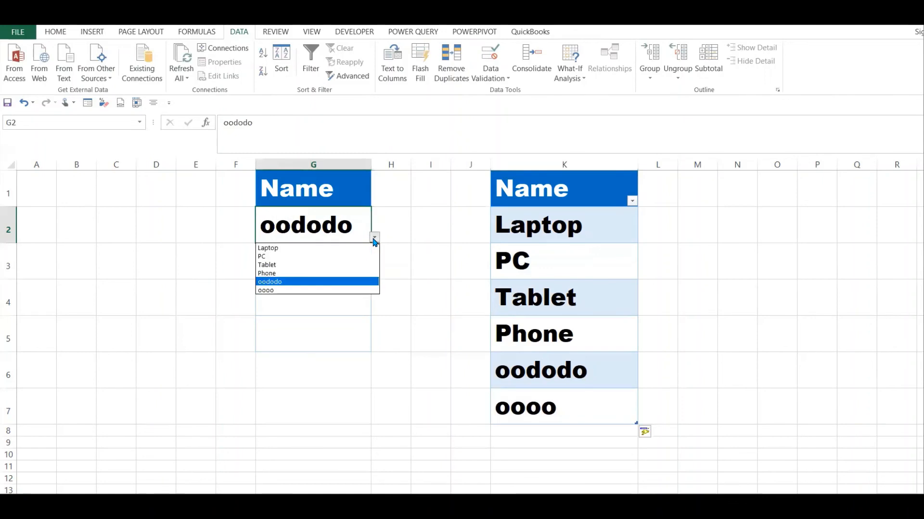
pyautogui.click(336, 290)
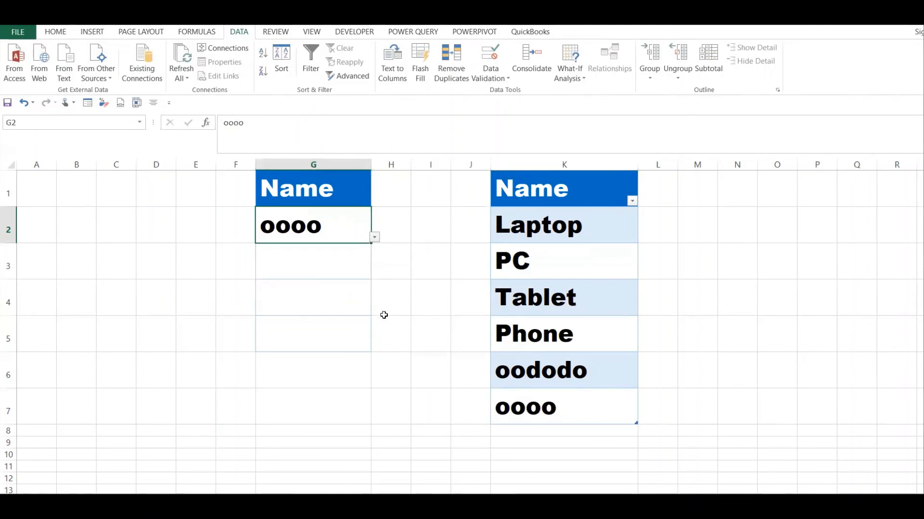